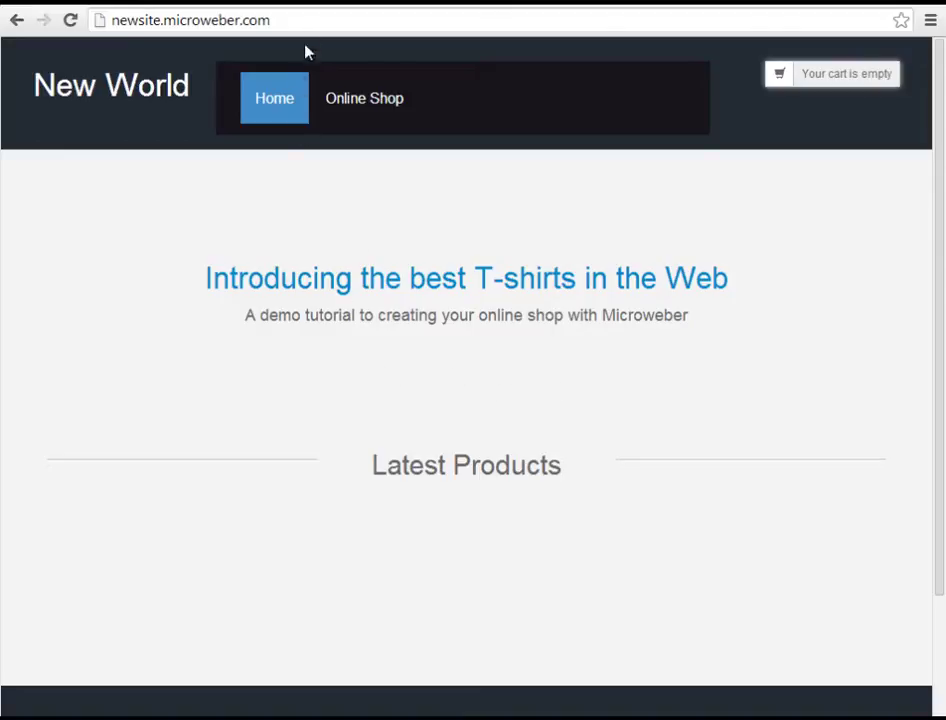
- Open the site's /admin page and log in with the administrator e-mail and password
{"action": "left_click", "coordinate": [310, 24]}
{"action": "left_click", "coordinate": [316, 22]}
{"action": "type", "text": "/adm"}
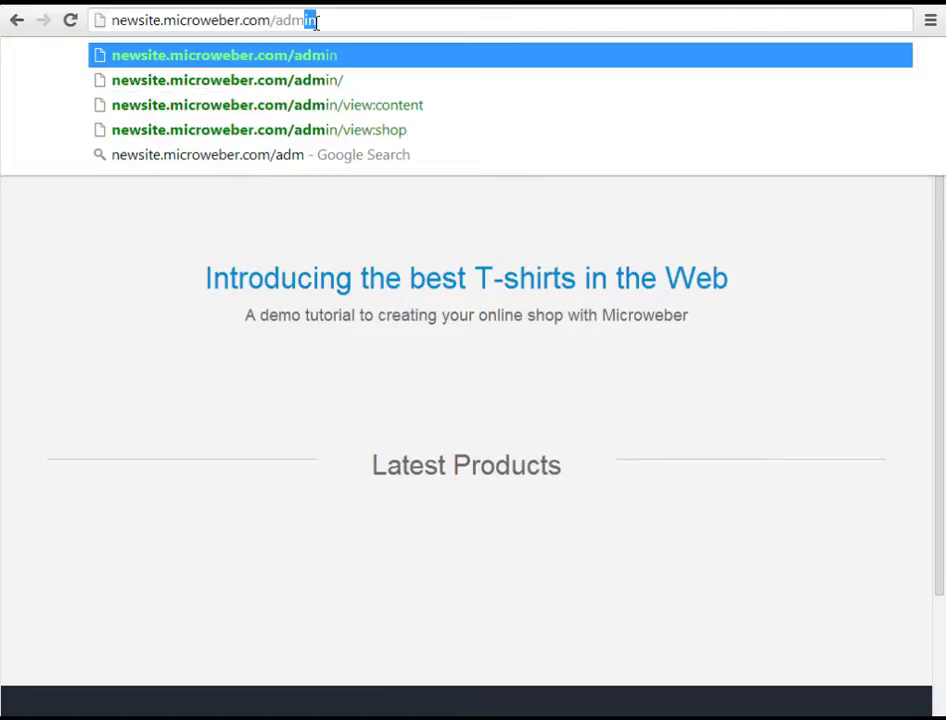
{"action": "key", "text": "Return"}
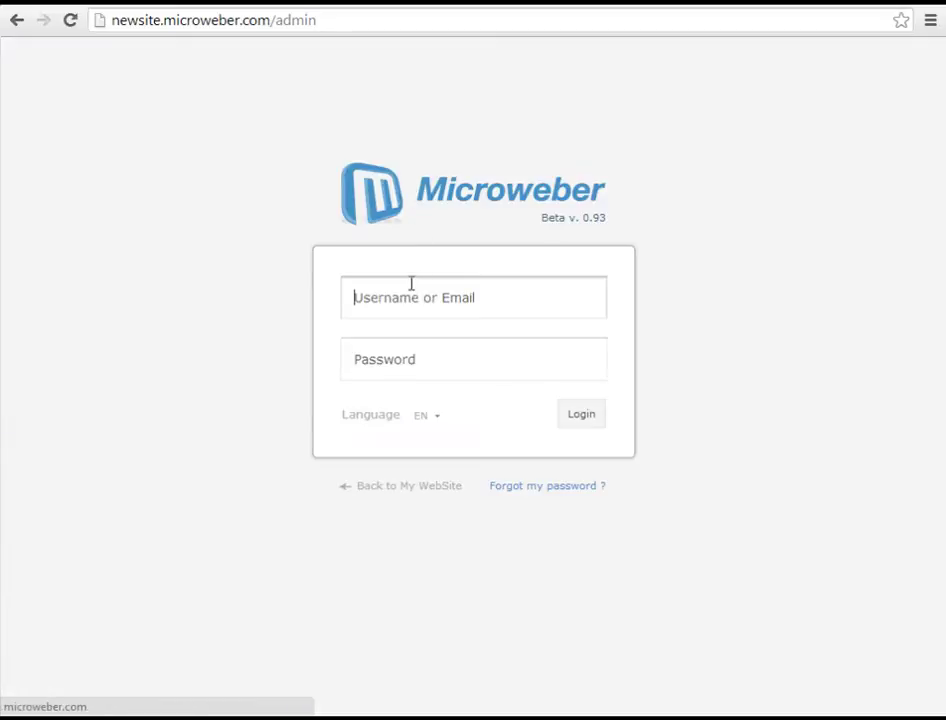
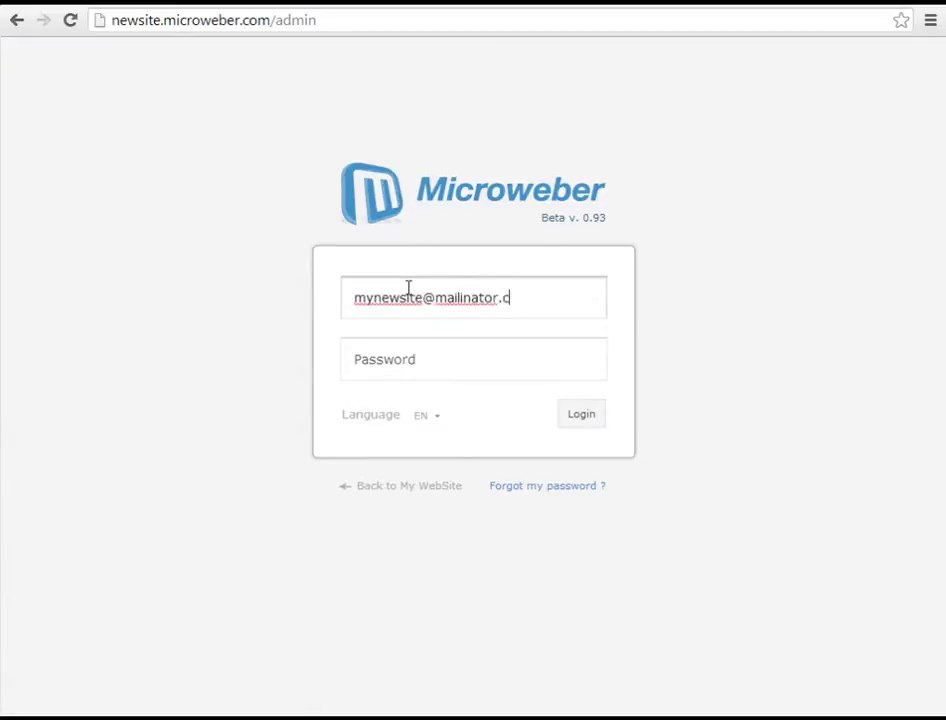
{"action": "key", "text": "Tab"}
{"action": "type", "text": "123"}
{"action": "key", "text": "Return"}
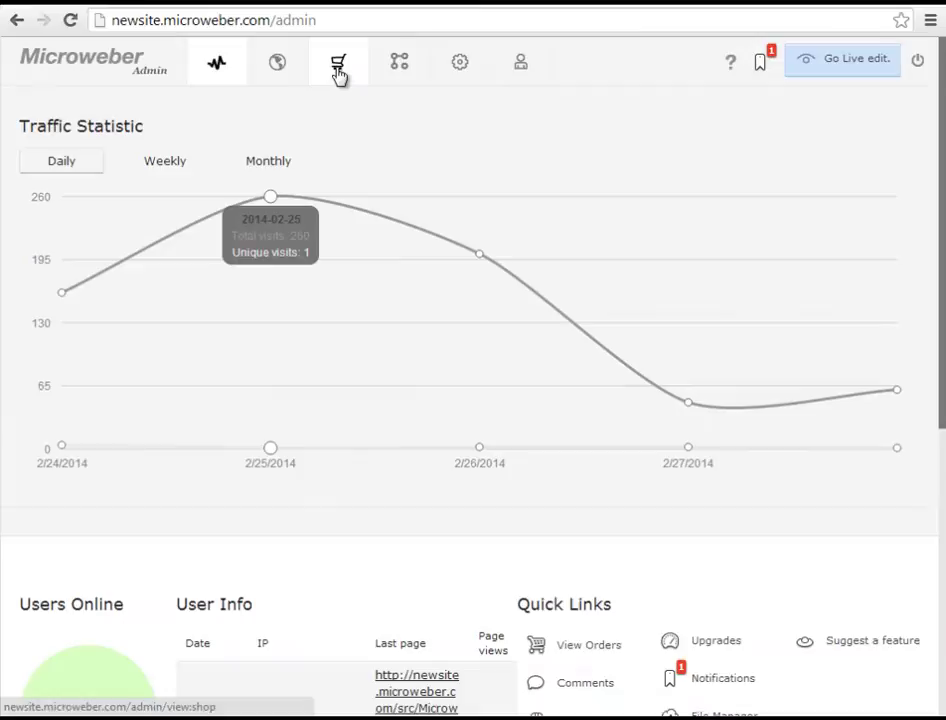
- From the shop area, create a new product titled 'T-shirts'
{"action": "left_click", "coordinate": [339, 70]}
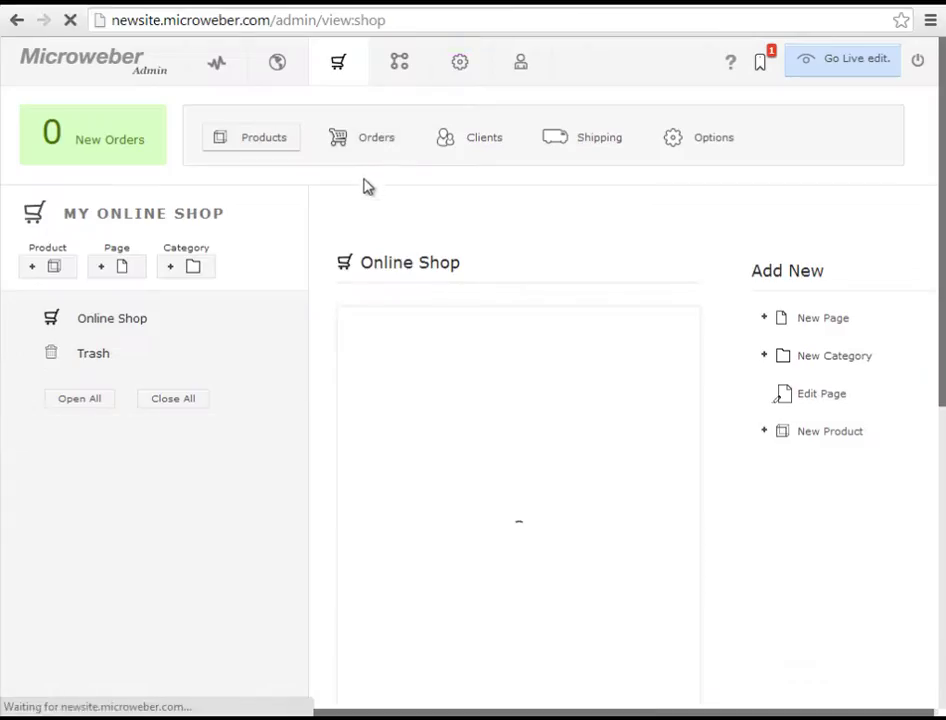
{"action": "left_click", "coordinate": [45, 270]}
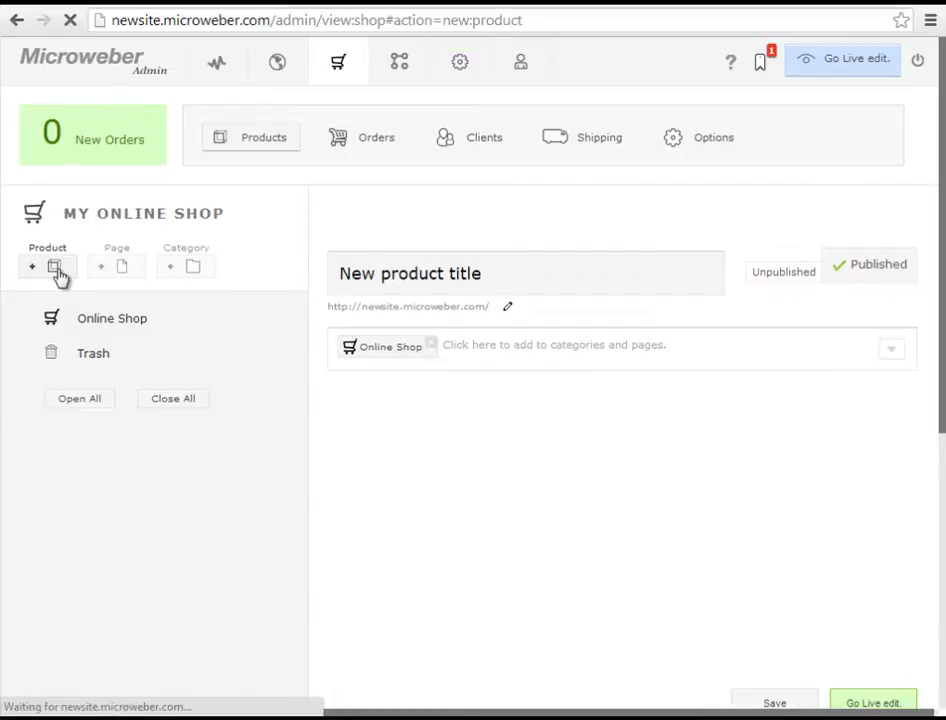
{"action": "type", "text": "T"}
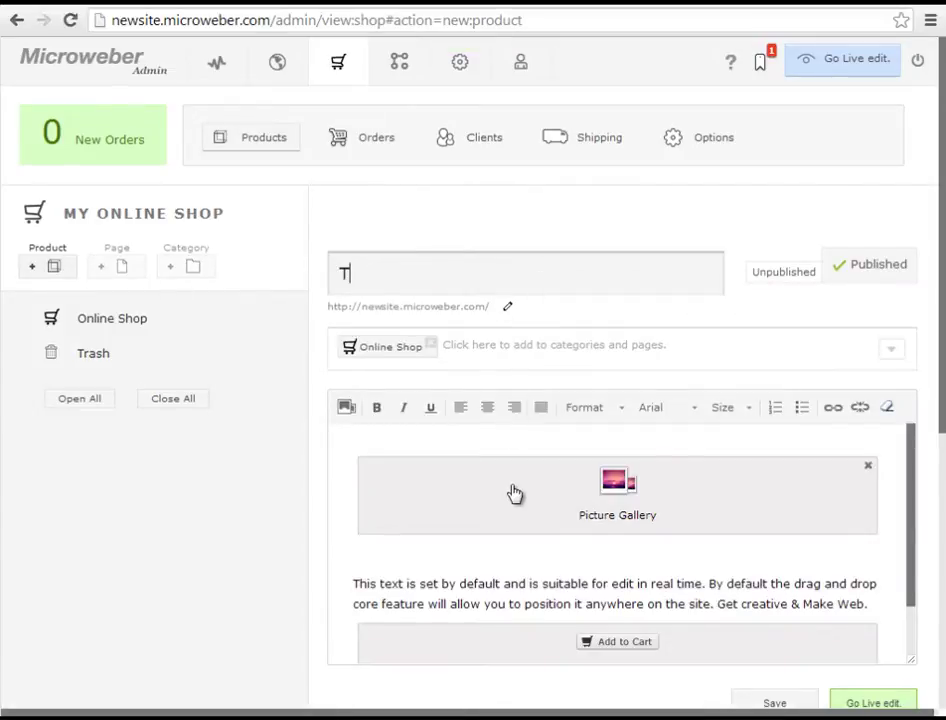
{"action": "type", "text": "-shirts"}
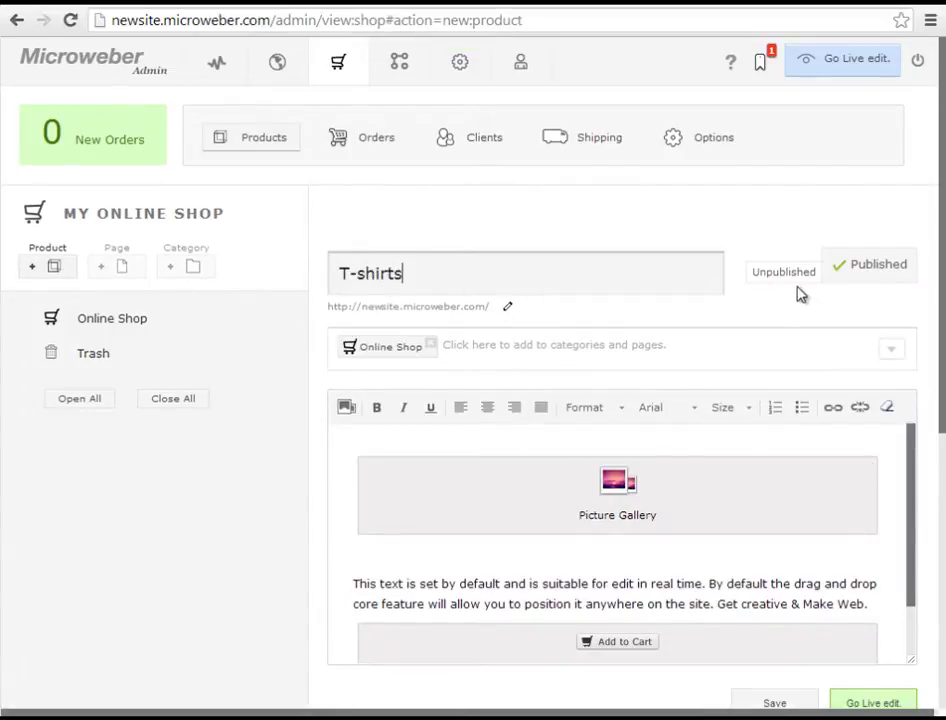
{"action": "scroll", "coordinate": [717, 437], "scroll_direction": "down", "scroll_amount": 1}
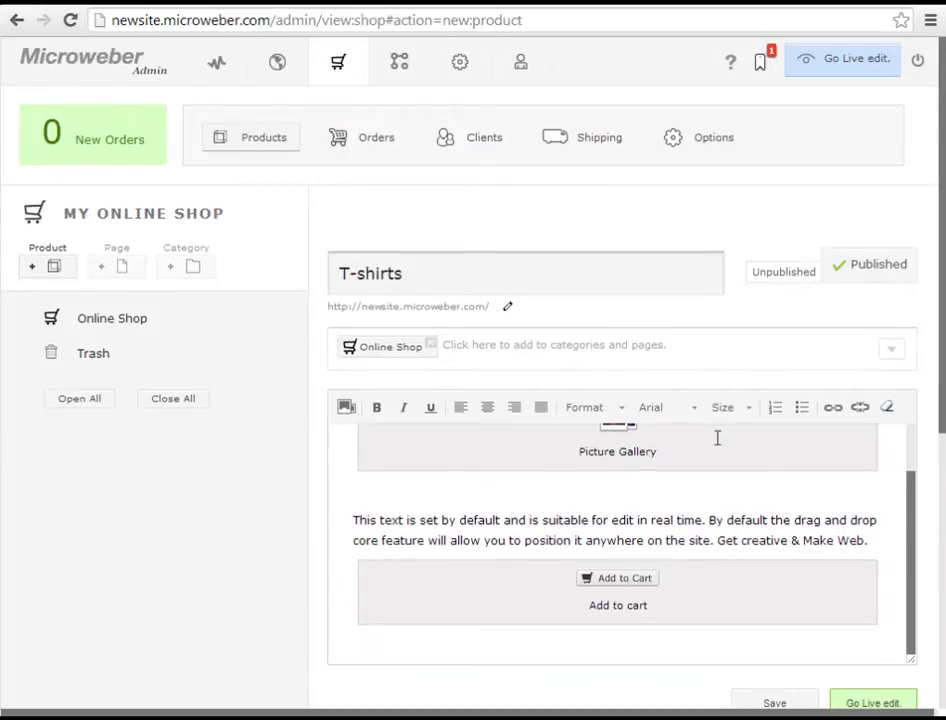
- Upload the orange, blue and black T-shirt images to the gallery, with the orange one first
{"action": "scroll", "coordinate": [650, 450], "scroll_direction": "down", "scroll_amount": 3}
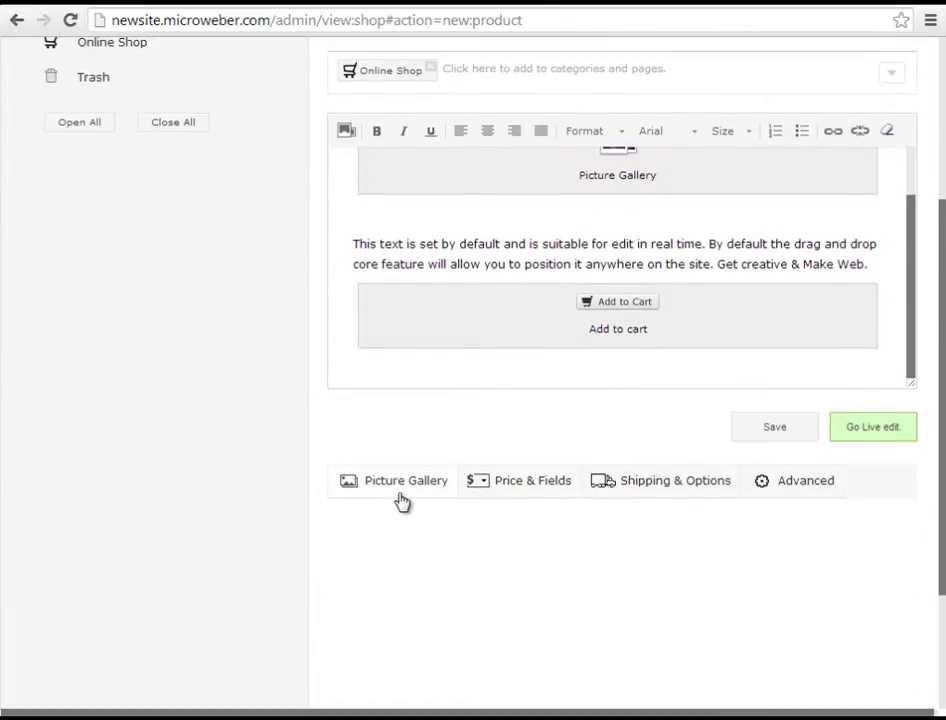
{"action": "left_click", "coordinate": [401, 496]}
{"action": "scroll", "coordinate": [420, 510], "scroll_direction": "down", "scroll_amount": 1}
{"action": "left_click", "coordinate": [401, 515]}
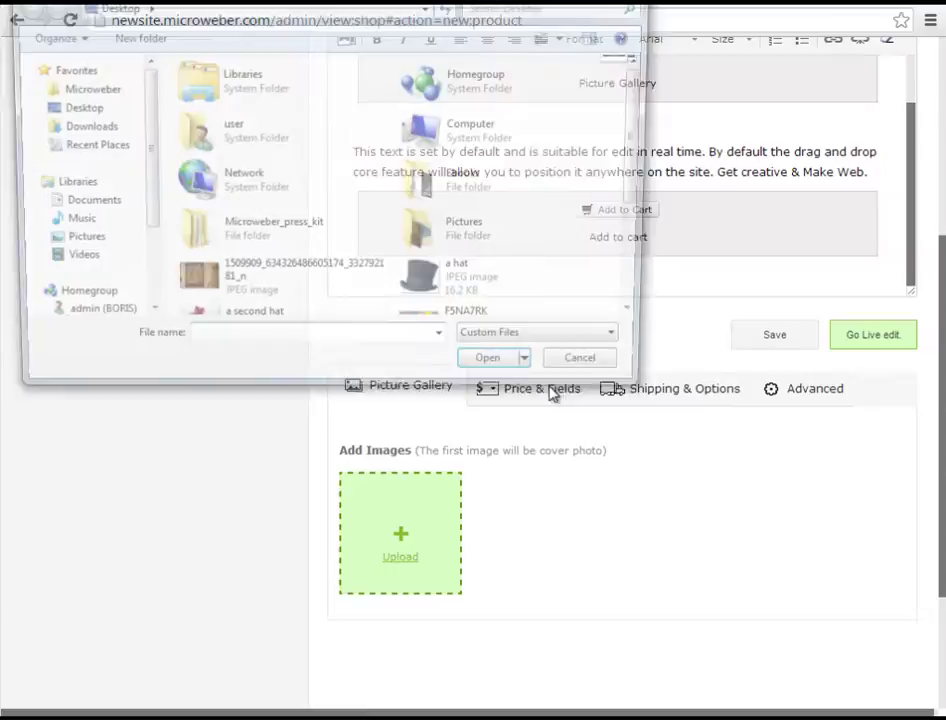
{"action": "left_click", "coordinate": [538, 275]}
{"action": "scroll", "coordinate": [500, 260], "scroll_direction": "down", "scroll_amount": 2}
{"action": "left_click", "coordinate": [481, 249]}
{"action": "left_click", "coordinate": [296, 264], "text": "ctrl"}
{"action": "left_click", "coordinate": [293, 302], "text": "ctrl"}
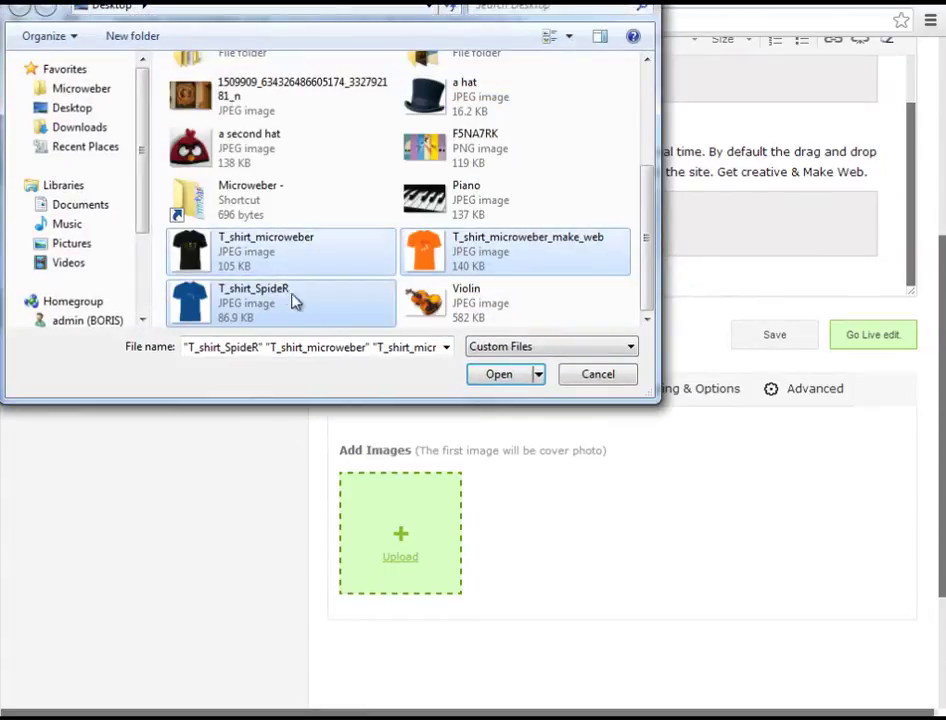
{"action": "left_click", "coordinate": [517, 378]}
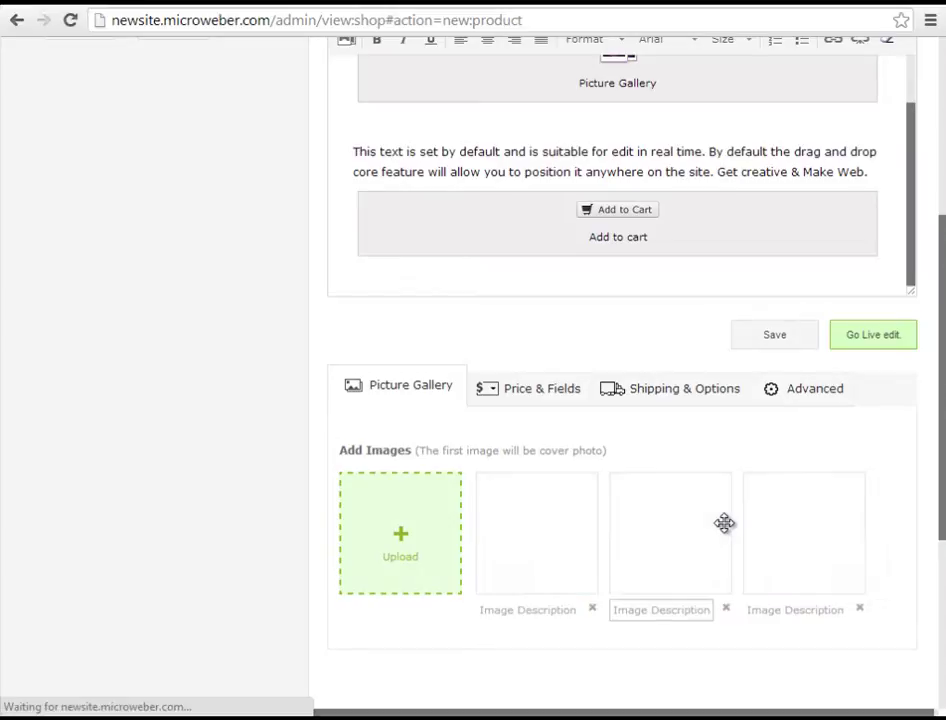
{"action": "left_click_drag", "start_coordinate": [686, 507], "coordinate": [522, 522]}
{"action": "scroll", "coordinate": [691, 507], "scroll_direction": "up", "scroll_amount": 1}
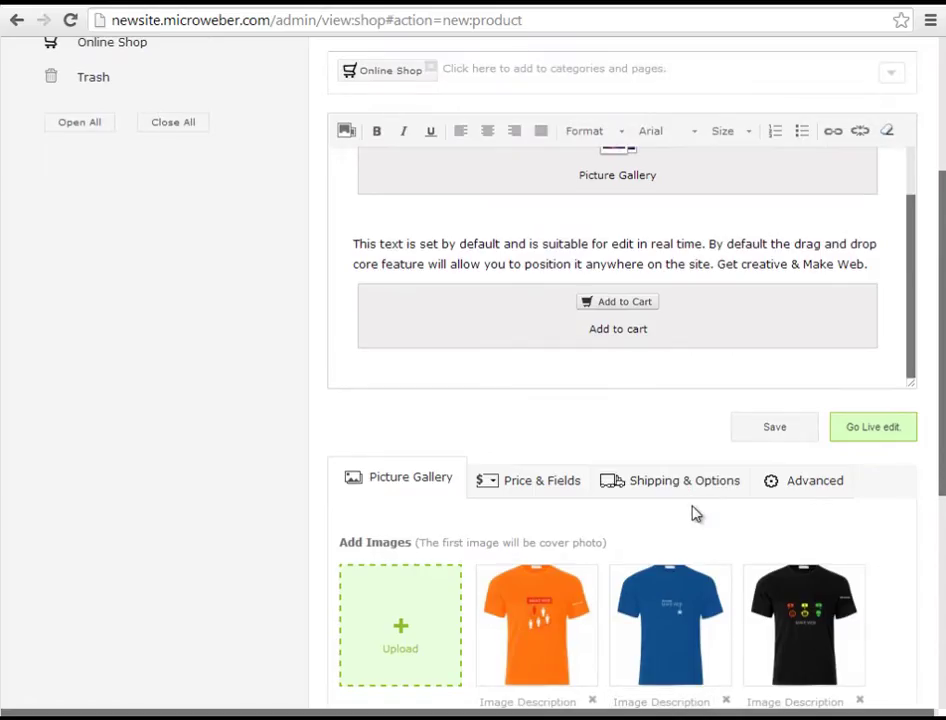
- Set the product's Price field to 25
{"action": "left_click", "coordinate": [543, 484]}
{"action": "left_click", "coordinate": [394, 552]}
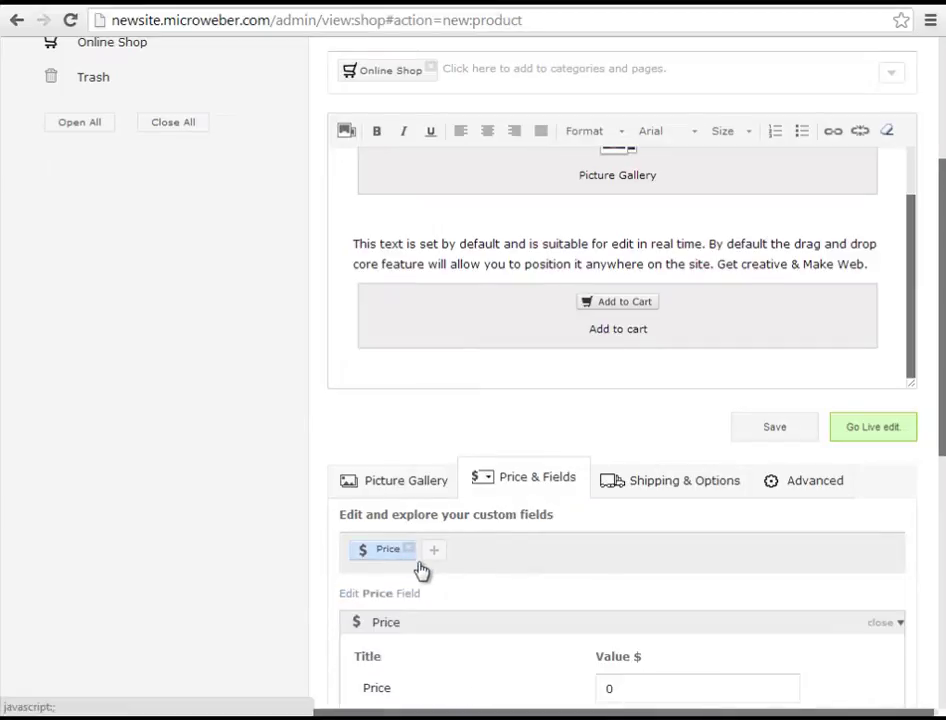
{"action": "scroll", "coordinate": [470, 578], "scroll_direction": "down", "scroll_amount": 1}
{"action": "left_click_drag", "start_coordinate": [622, 585], "coordinate": [558, 588]}
{"action": "type", "text": "2"}
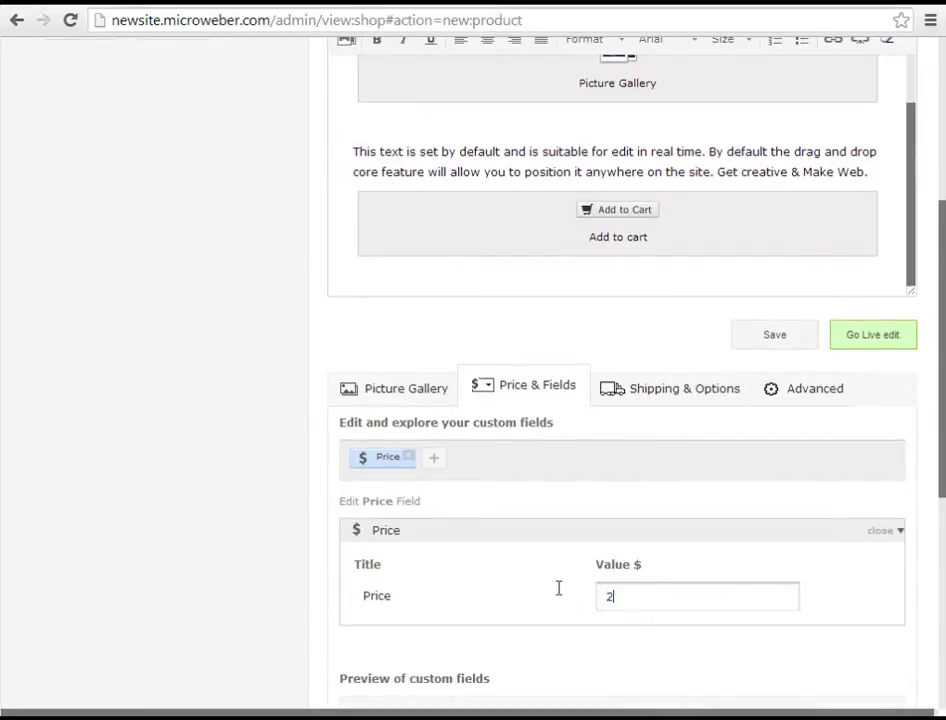
{"action": "type", "text": "5"}
{"action": "left_click", "coordinate": [893, 533]}
{"action": "scroll", "coordinate": [540, 479], "scroll_direction": "down", "scroll_amount": 1}
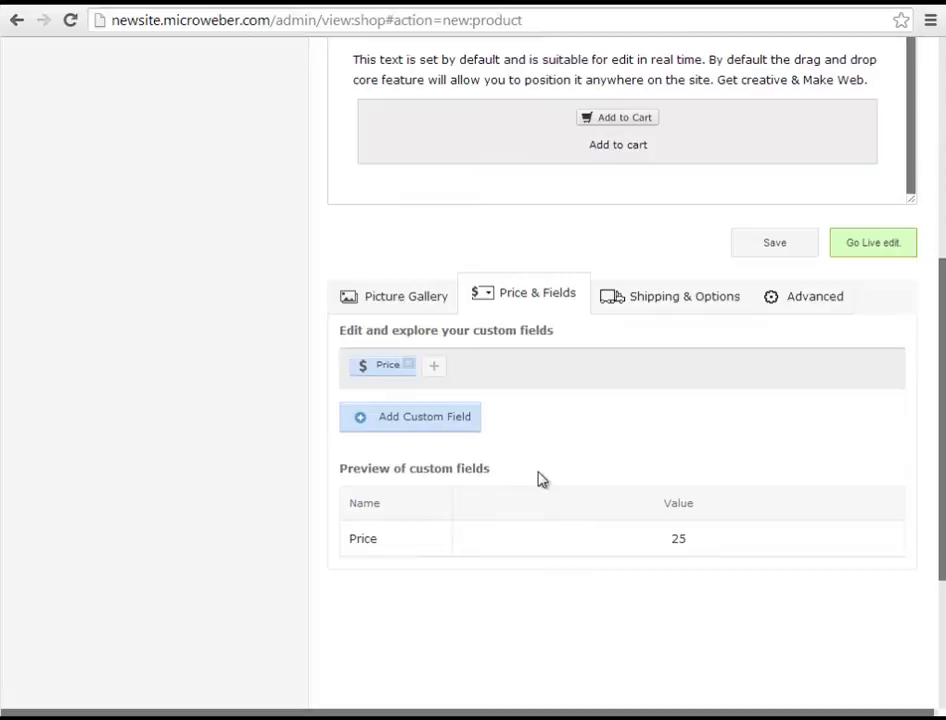
- Add a multiple-choice custom field named Size with values S, M and L
{"action": "left_click", "coordinate": [450, 432]}
{"action": "left_click", "coordinate": [798, 546]}
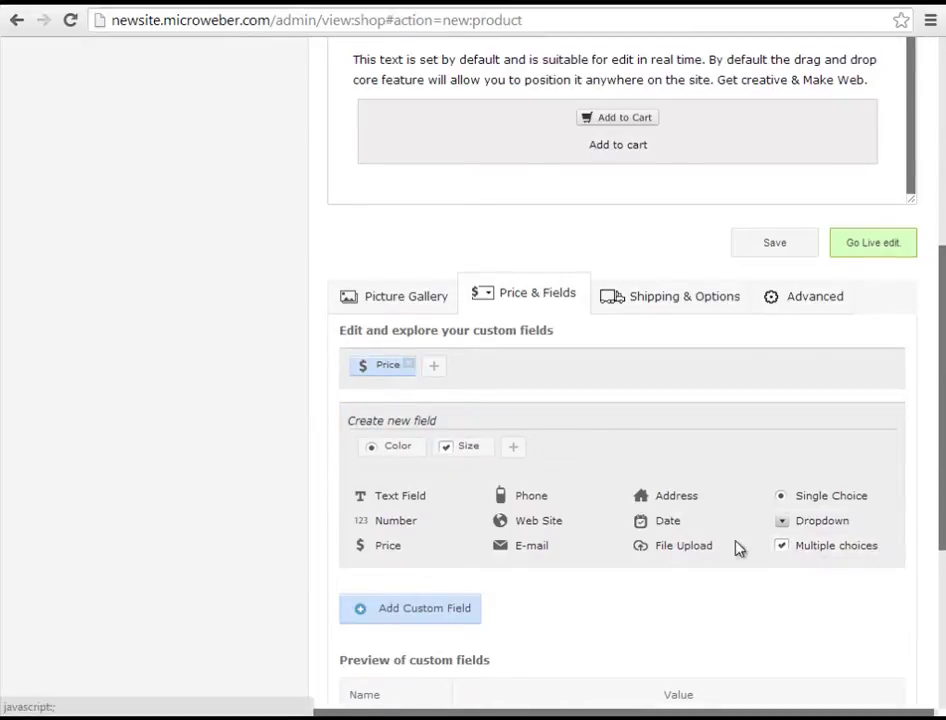
{"action": "left_click_drag", "start_coordinate": [446, 513], "coordinate": [365, 505]}
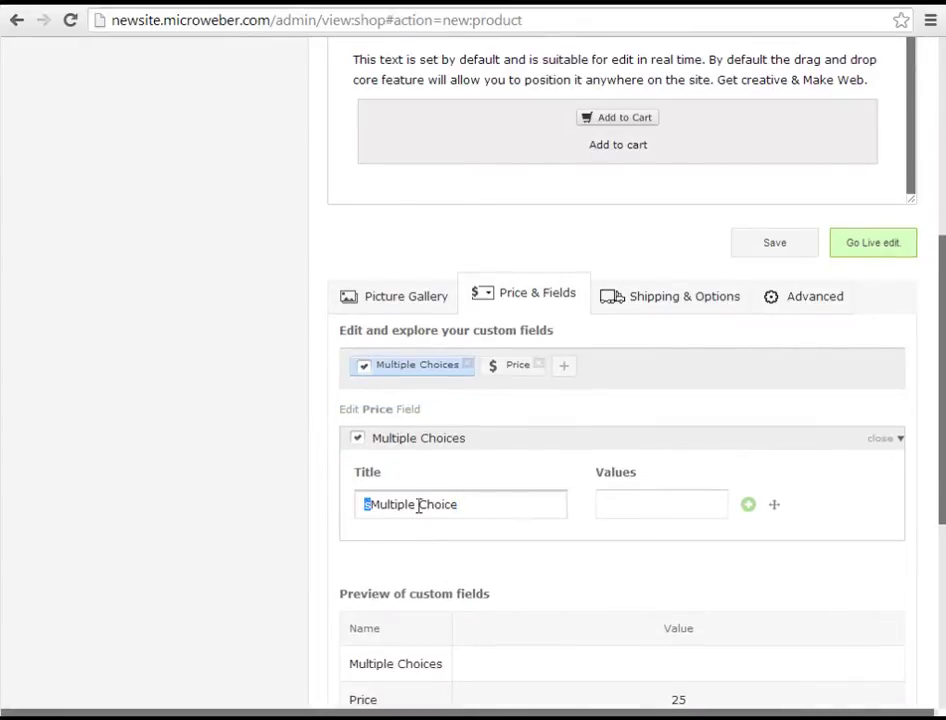
{"action": "triple_click", "coordinate": [472, 506]}
{"action": "type", "text": "Size"}
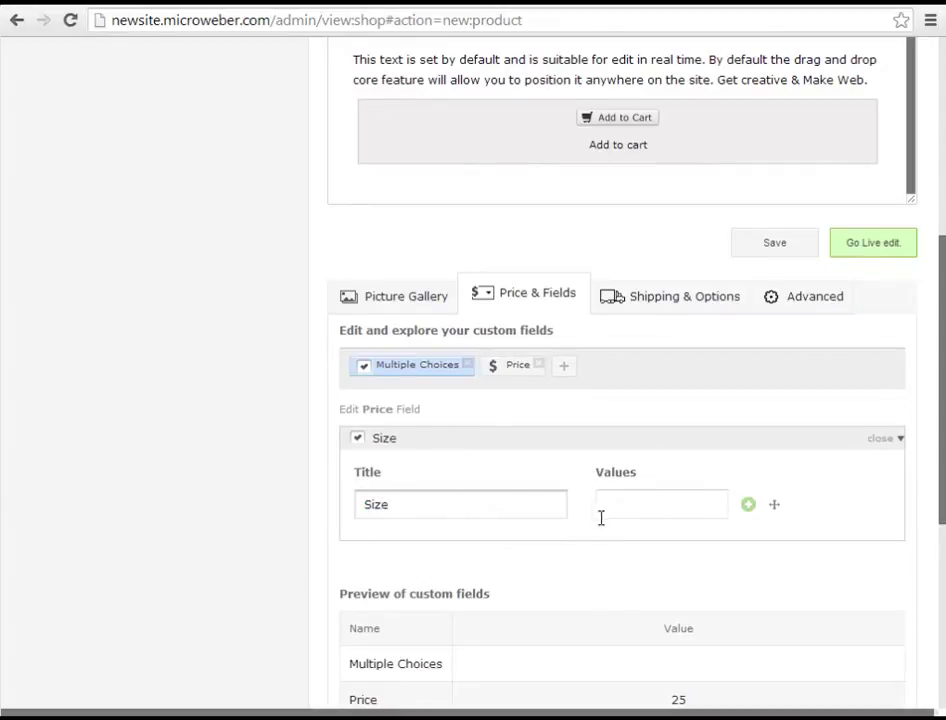
{"action": "left_click", "coordinate": [640, 505]}
{"action": "type", "text": "S"}
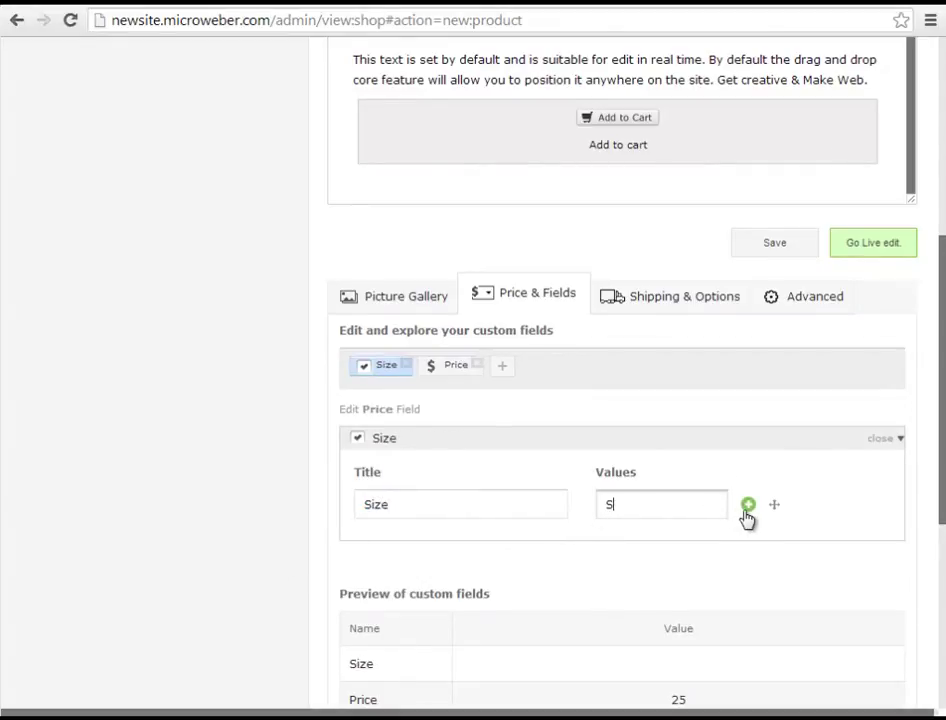
{"action": "left_click", "coordinate": [748, 504]}
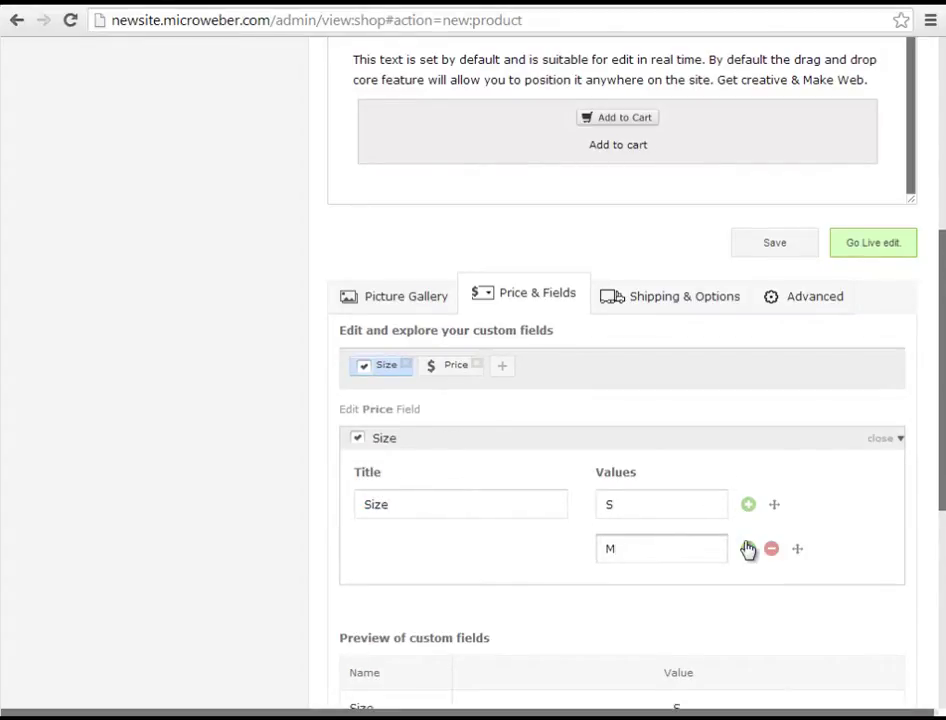
{"action": "left_click", "coordinate": [748, 549]}
{"action": "left_click", "coordinate": [658, 590]}
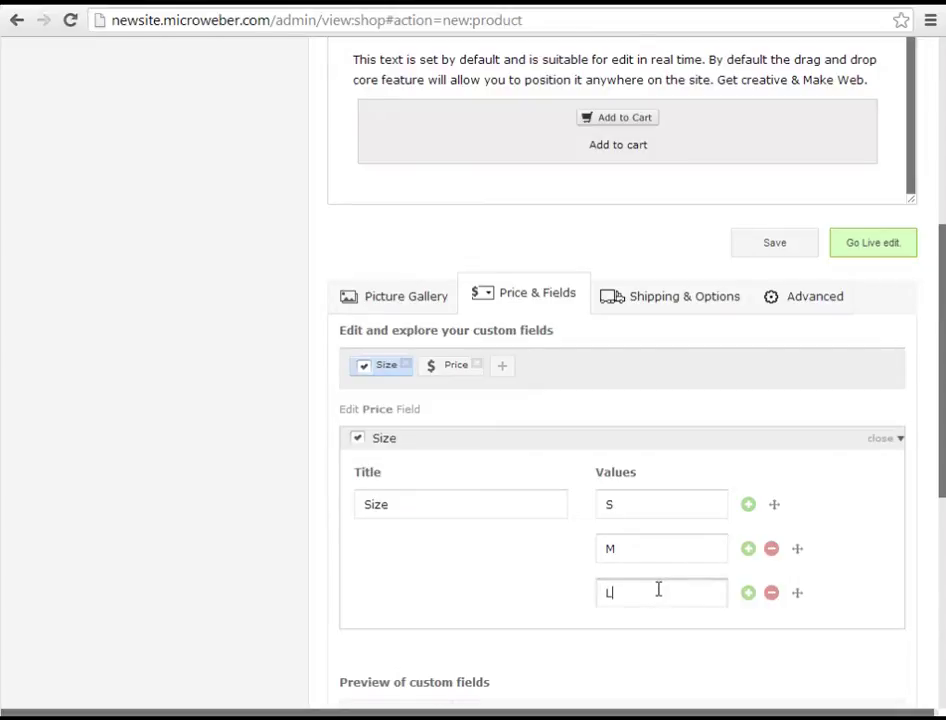
- Add the XL and XXL size values, keeping XL above XXL, and close the Size editor
{"action": "left_click", "coordinate": [748, 593]}
{"action": "scroll", "coordinate": [720, 578], "scroll_direction": "down", "scroll_amount": 1}
{"action": "left_click", "coordinate": [667, 540]}
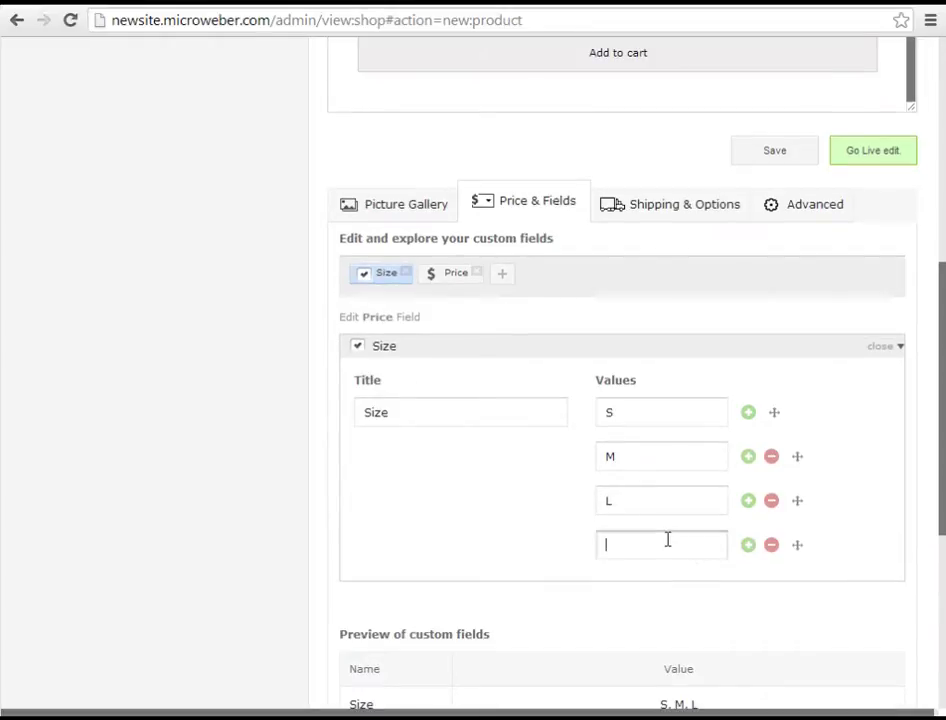
{"action": "type", "text": "XL"}
{"action": "left_click", "coordinate": [748, 545]}
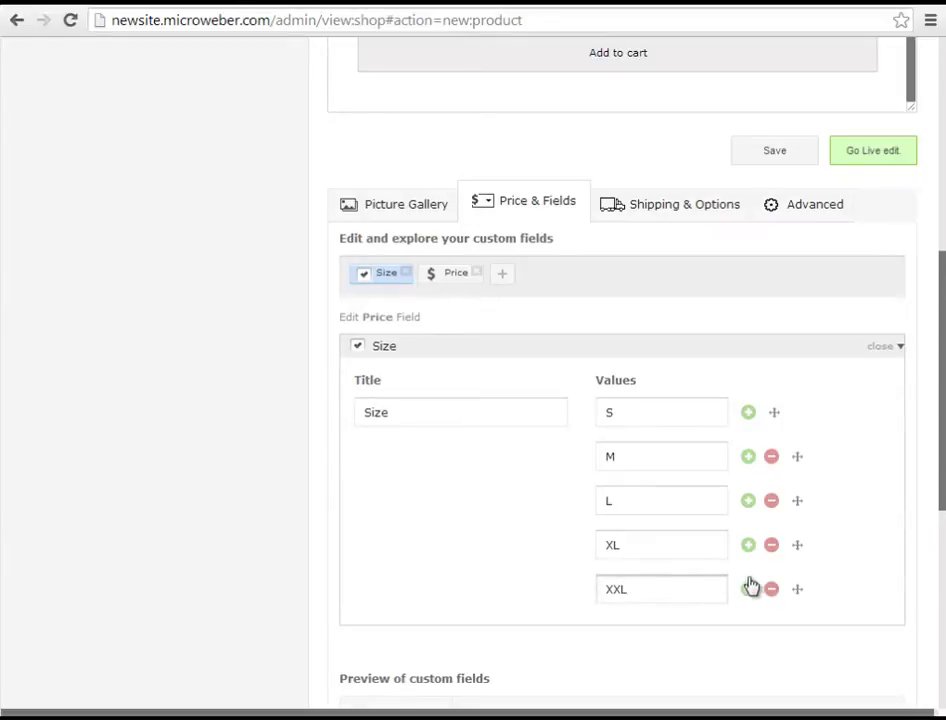
{"action": "left_click_drag", "start_coordinate": [797, 589], "coordinate": [790, 543]}
{"action": "left_click_drag", "start_coordinate": [793, 589], "coordinate": [792, 541]}
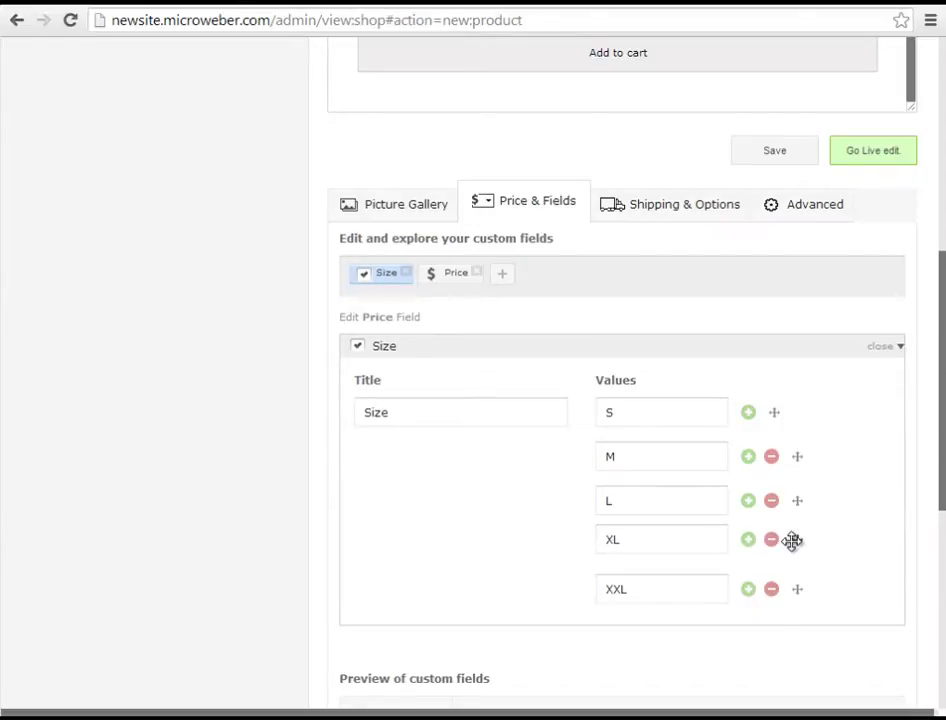
{"action": "left_click", "coordinate": [893, 348]}
- Add a single-choice Color field with the options Orange, Blue and Black
{"action": "left_click", "coordinate": [389, 328]}
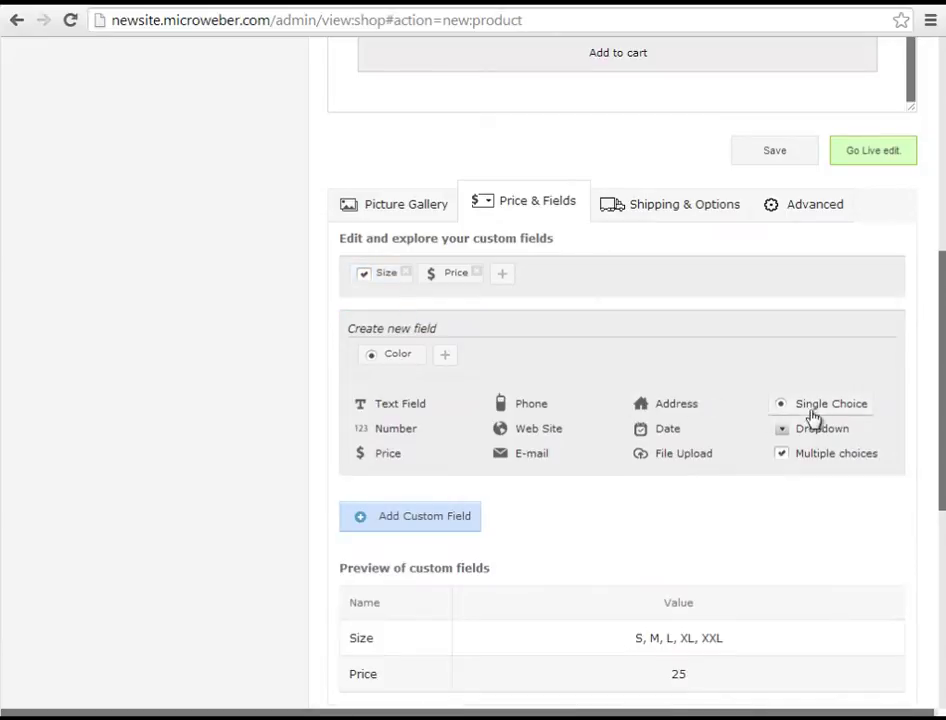
{"action": "left_click", "coordinate": [805, 410]}
{"action": "triple_click", "coordinate": [462, 412]}
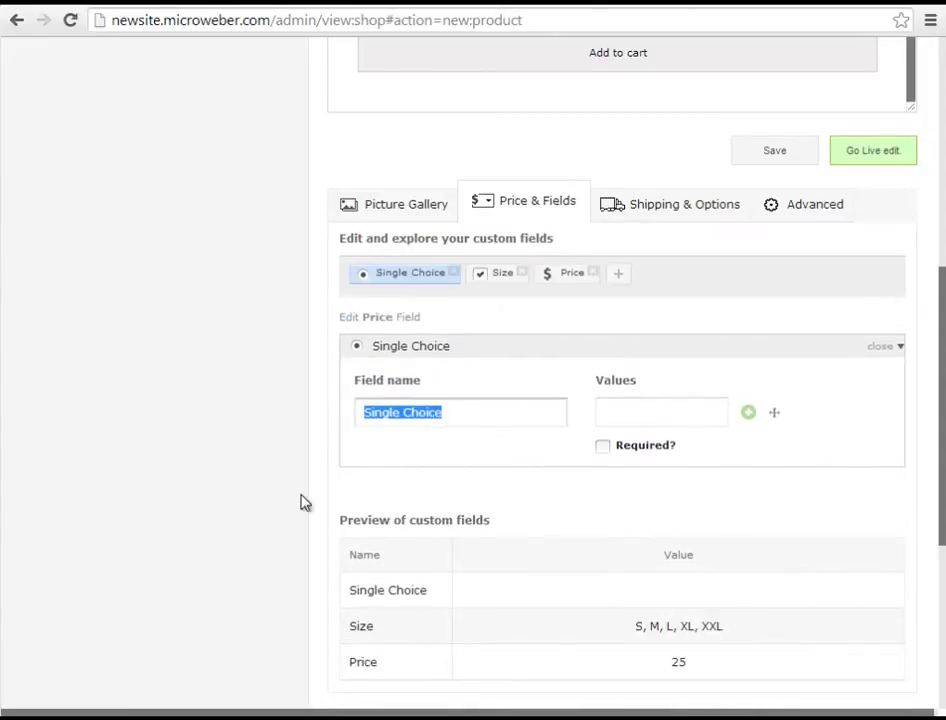
{"action": "type", "text": "Color"}
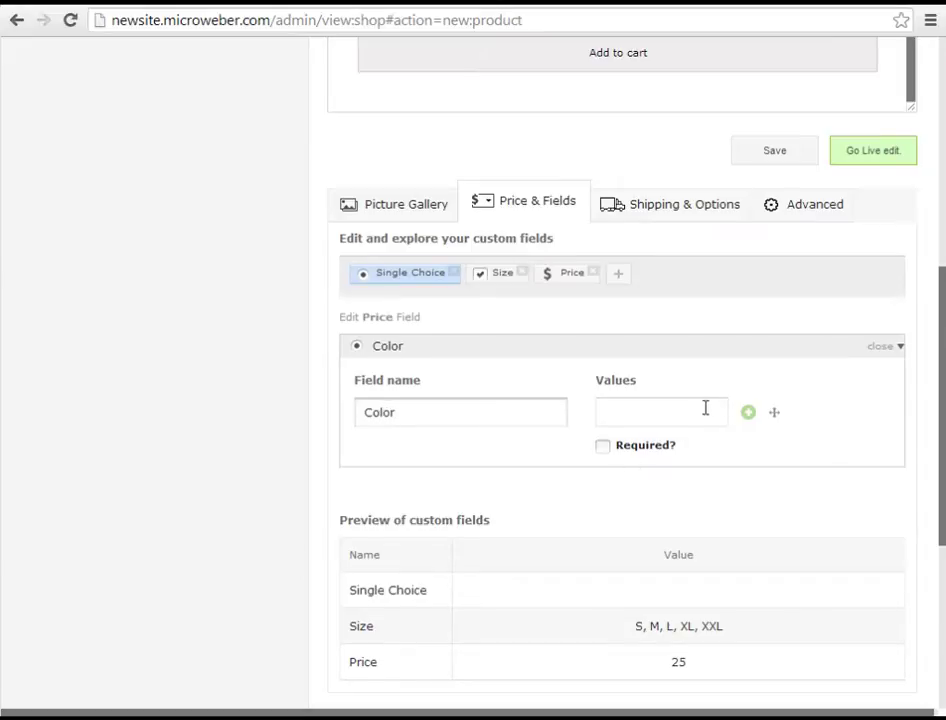
{"action": "left_click", "coordinate": [700, 410]}
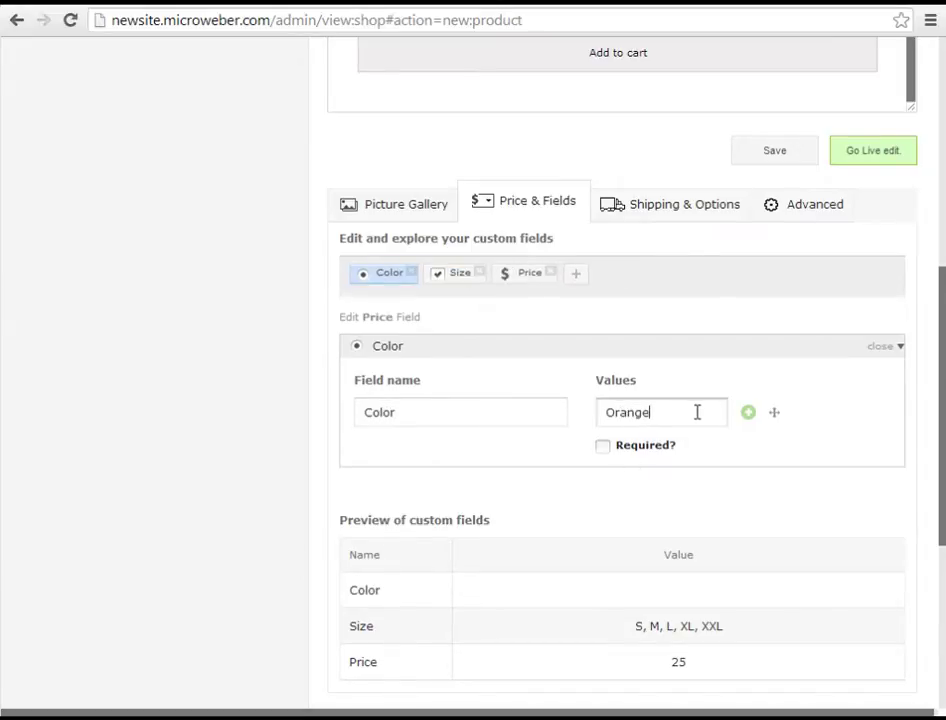
{"action": "left_click", "coordinate": [748, 412]}
{"action": "type", "text": "Blue"}
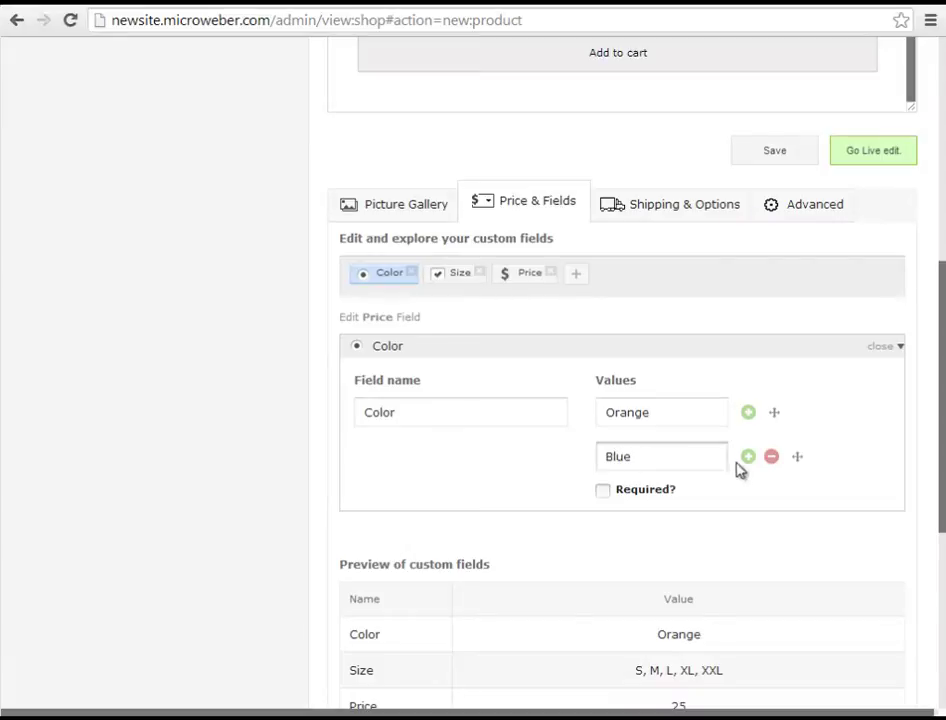
{"action": "left_click", "coordinate": [747, 457]}
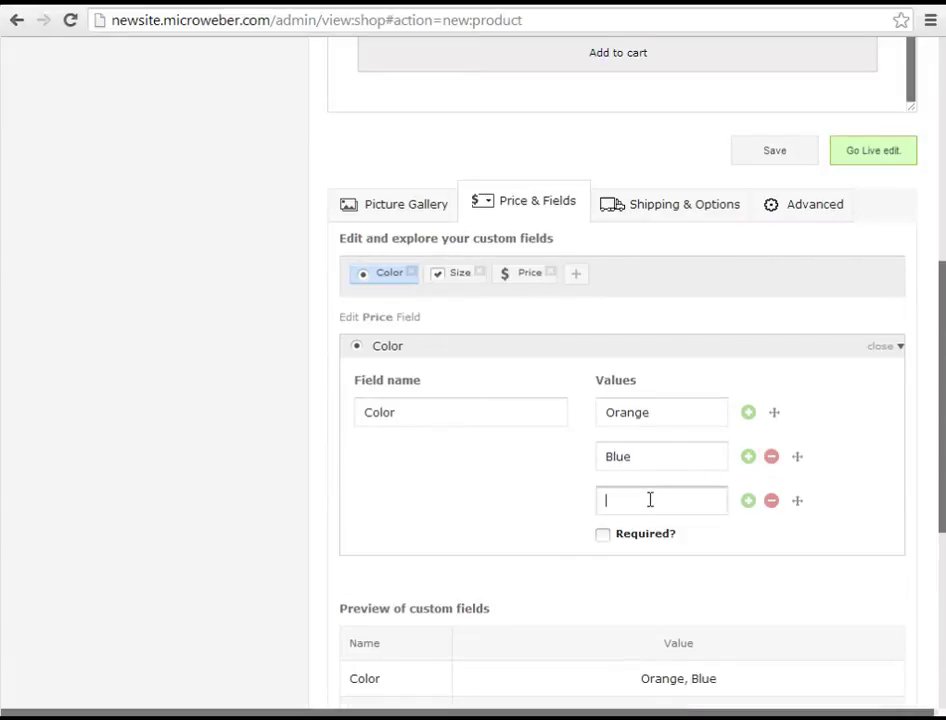
{"action": "type", "text": "Black"}
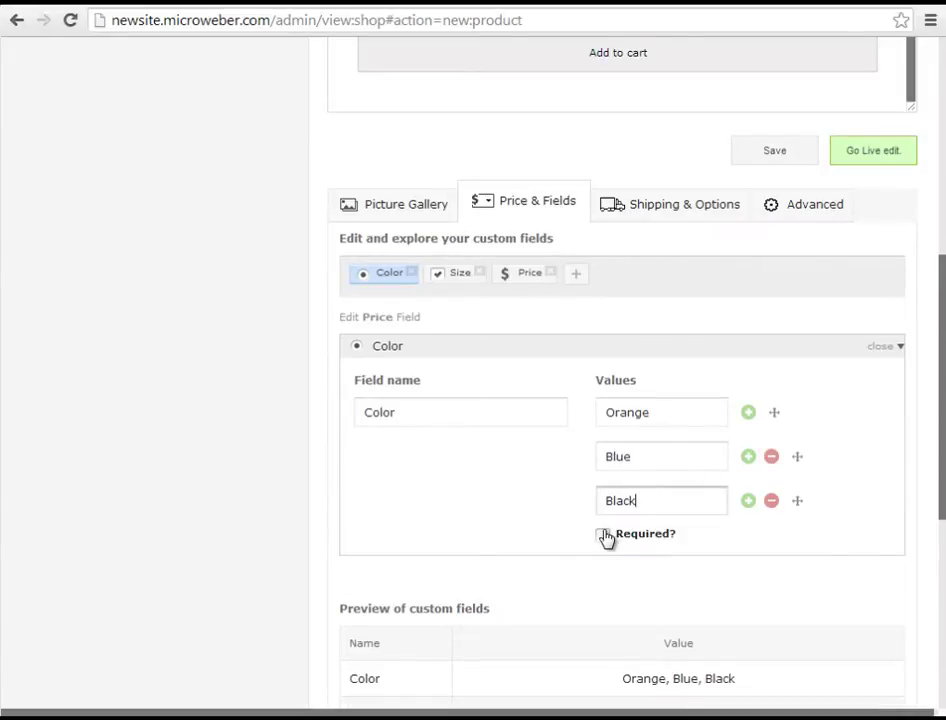
{"action": "left_click", "coordinate": [885, 350]}
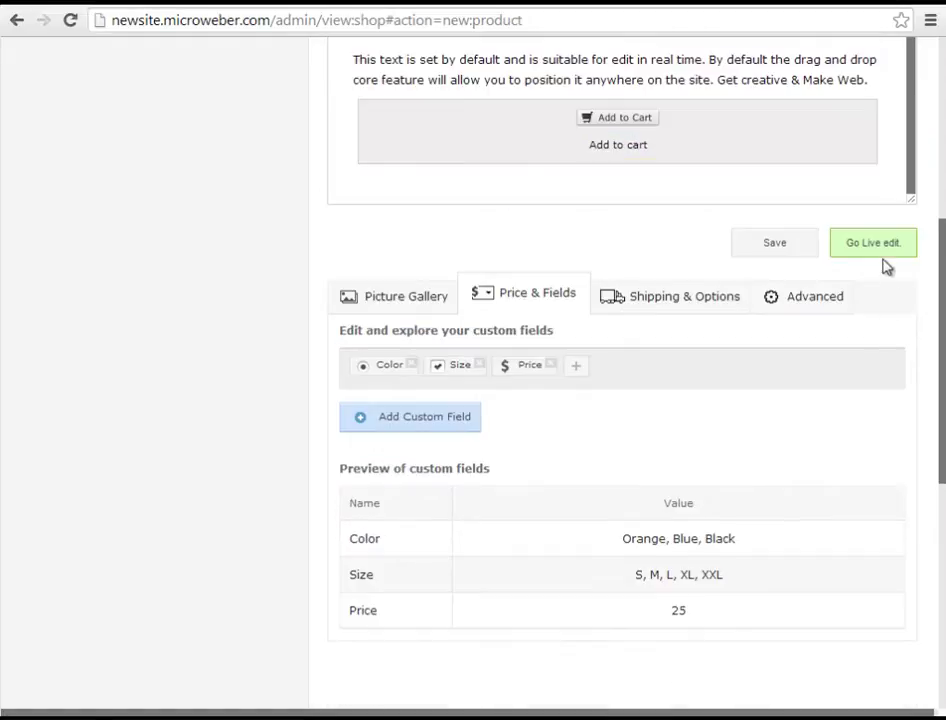
- Save the product and, in live edit, change the description to 'Edit the text here as you wish.'
{"action": "left_click", "coordinate": [881, 250]}
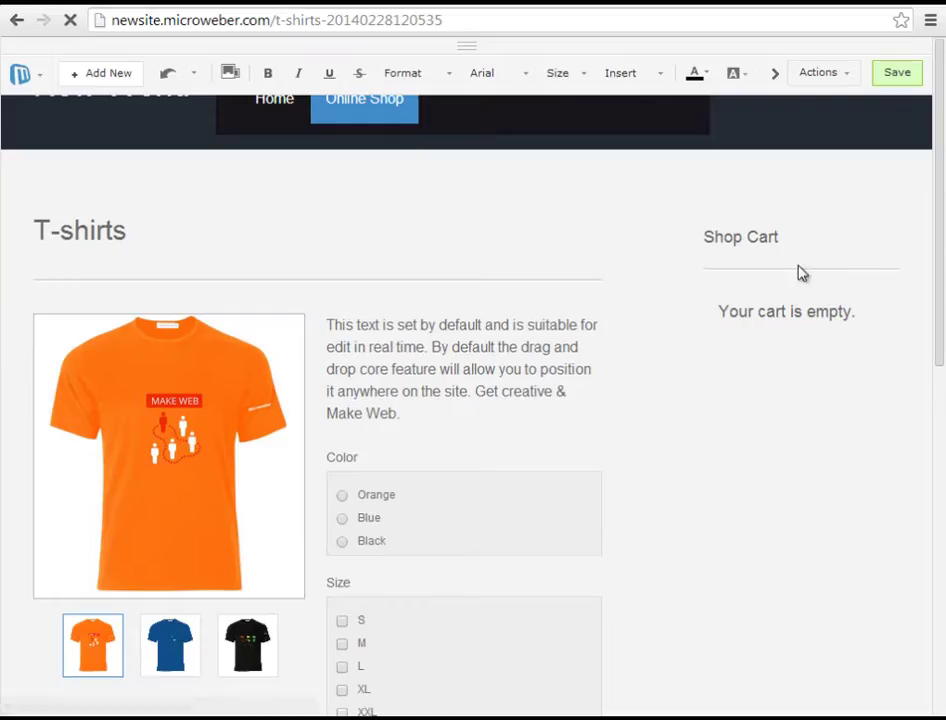
{"action": "left_click", "coordinate": [414, 382]}
{"action": "left_click_drag", "start_coordinate": [414, 382], "coordinate": [327, 290]}
{"action": "type", "text": "Edit the text here as you wish."}
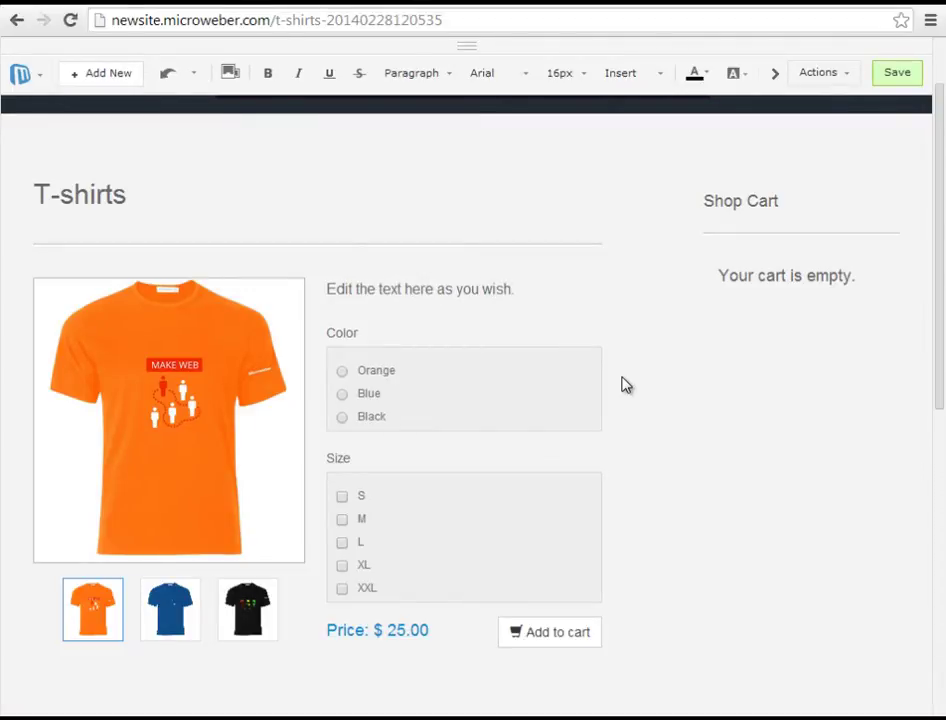
- Preview the blue and black T-shirts in the product gallery
{"action": "scroll", "coordinate": [590, 380], "scroll_direction": "down", "scroll_amount": 1}
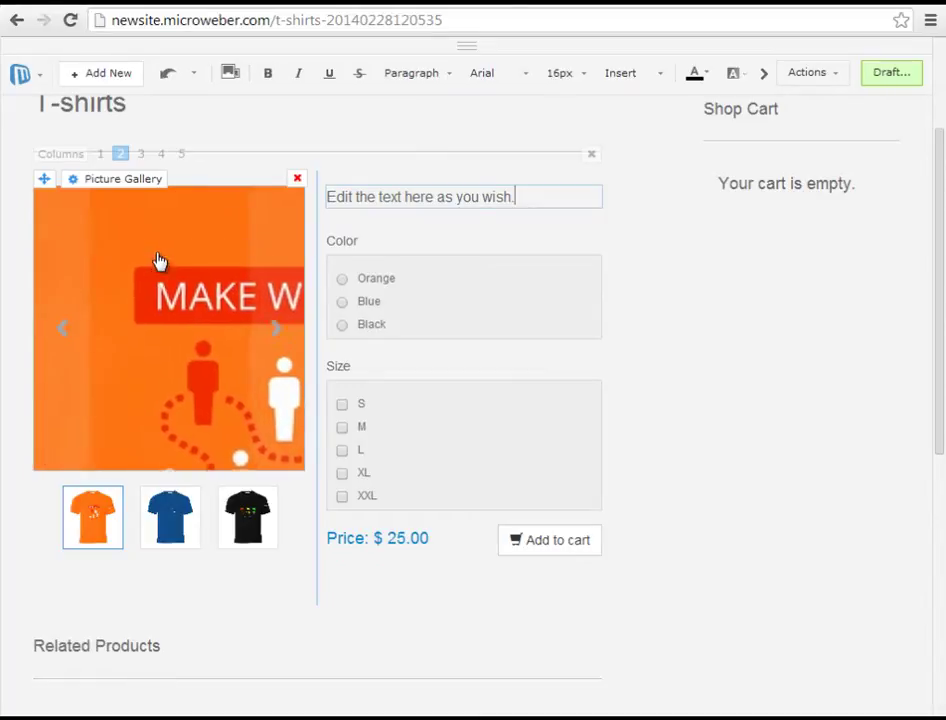
{"action": "left_click", "coordinate": [170, 513]}
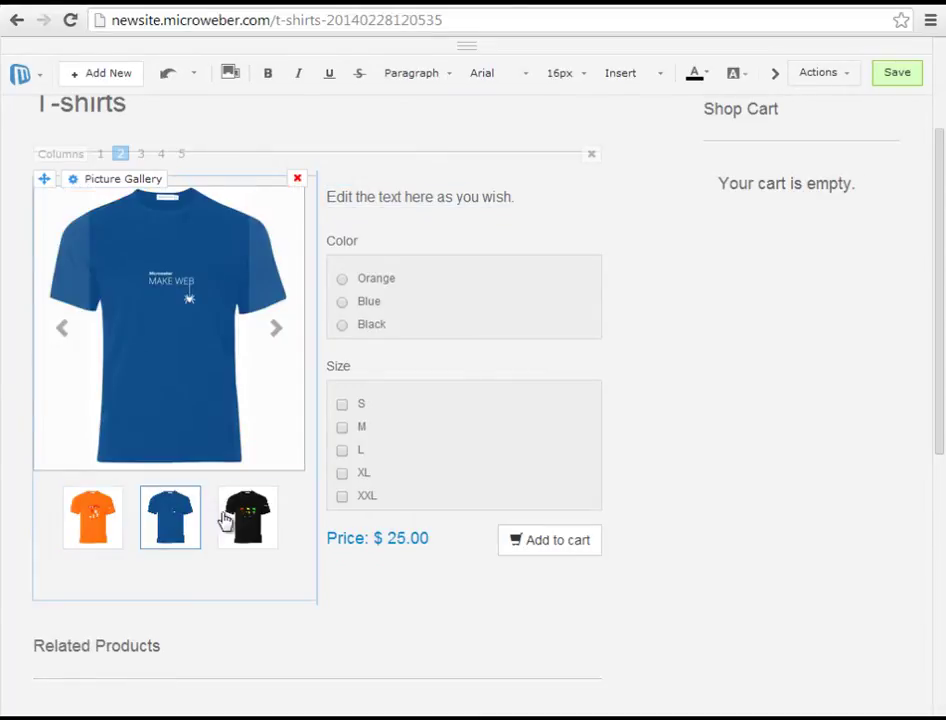
{"action": "left_click", "coordinate": [270, 352]}
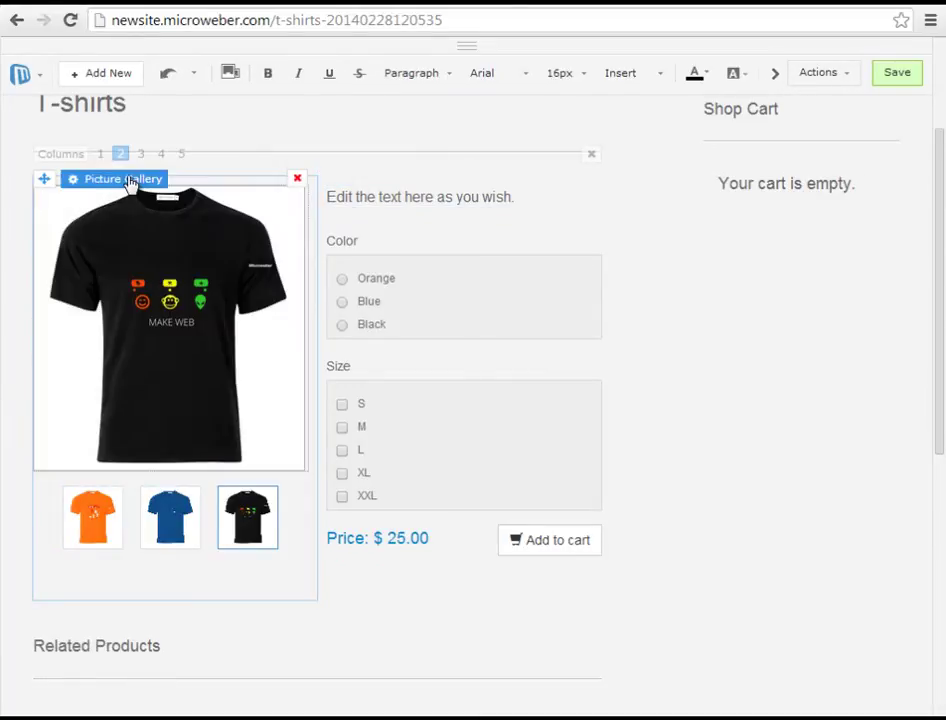
- Try the Slider skin on the picture gallery, then switch it to Product Gallery Multiline
{"action": "left_click", "coordinate": [128, 181]}
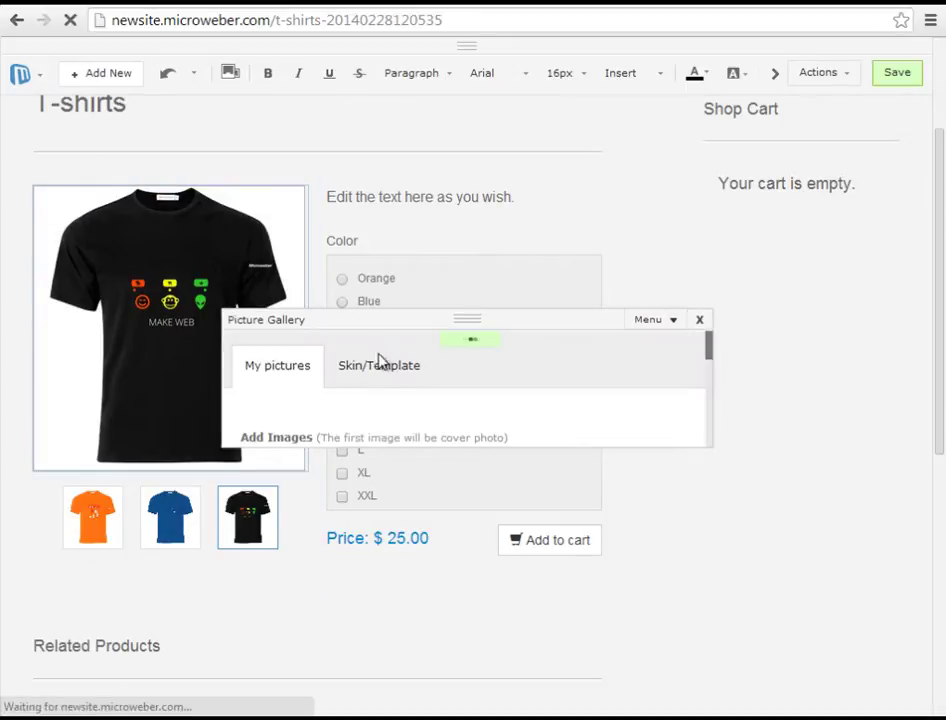
{"action": "left_click", "coordinate": [395, 189]}
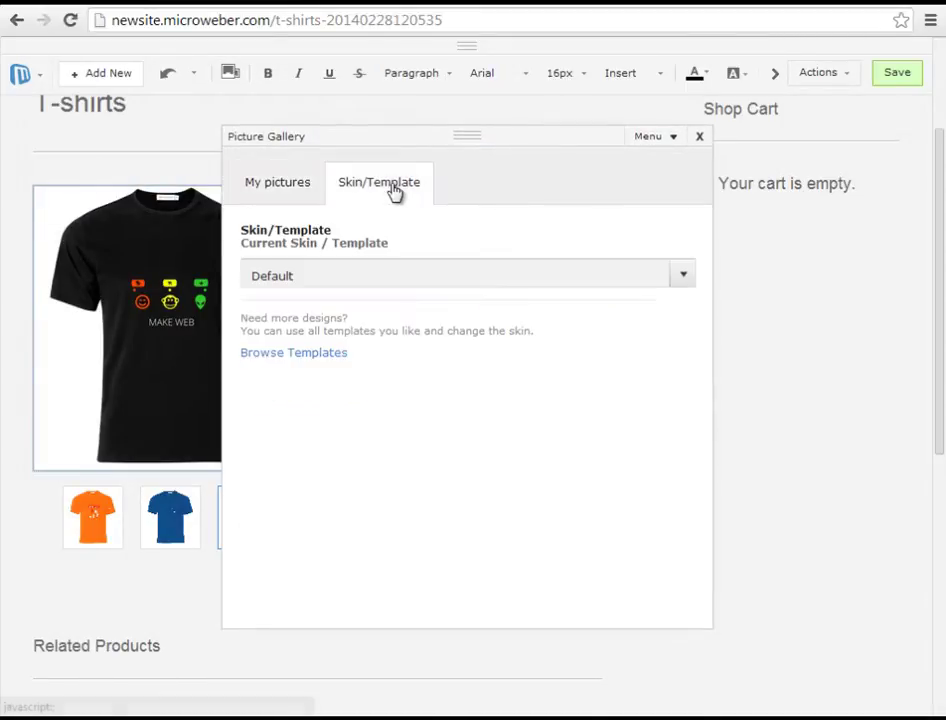
{"action": "left_click", "coordinate": [380, 279]}
{"action": "left_click", "coordinate": [327, 386]}
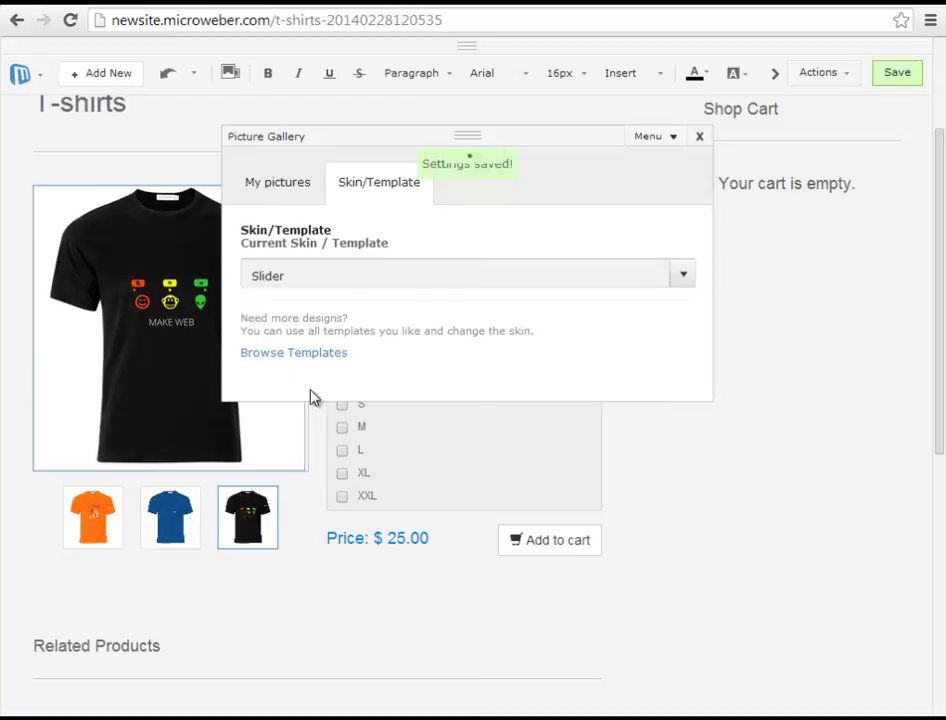
{"action": "left_click", "coordinate": [256, 477]}
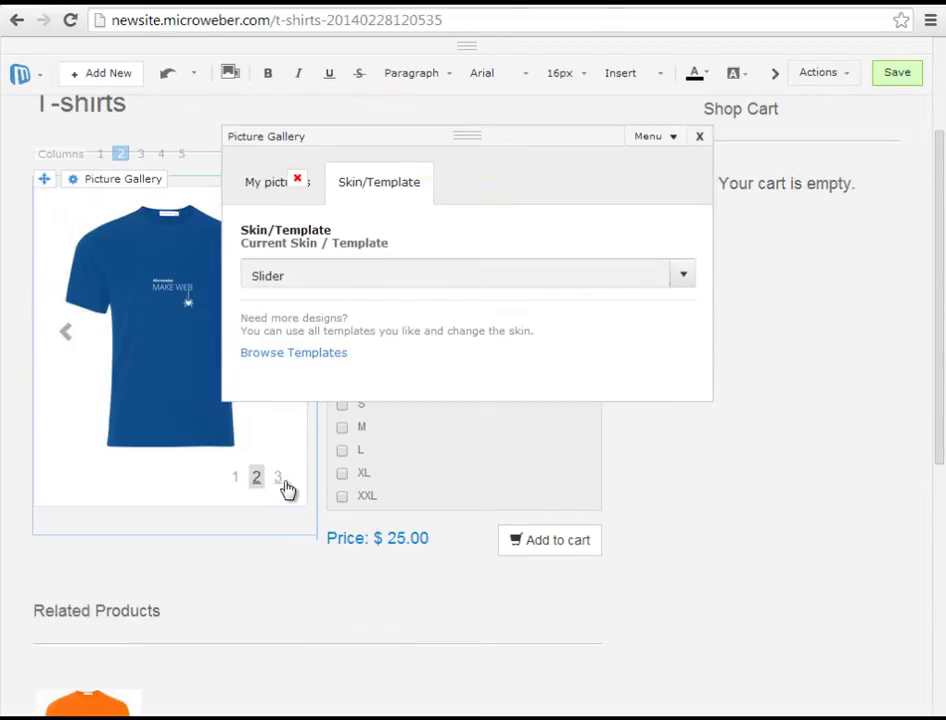
{"action": "left_click", "coordinate": [284, 486]}
{"action": "left_click", "coordinate": [355, 281]}
{"action": "left_click", "coordinate": [350, 384]}
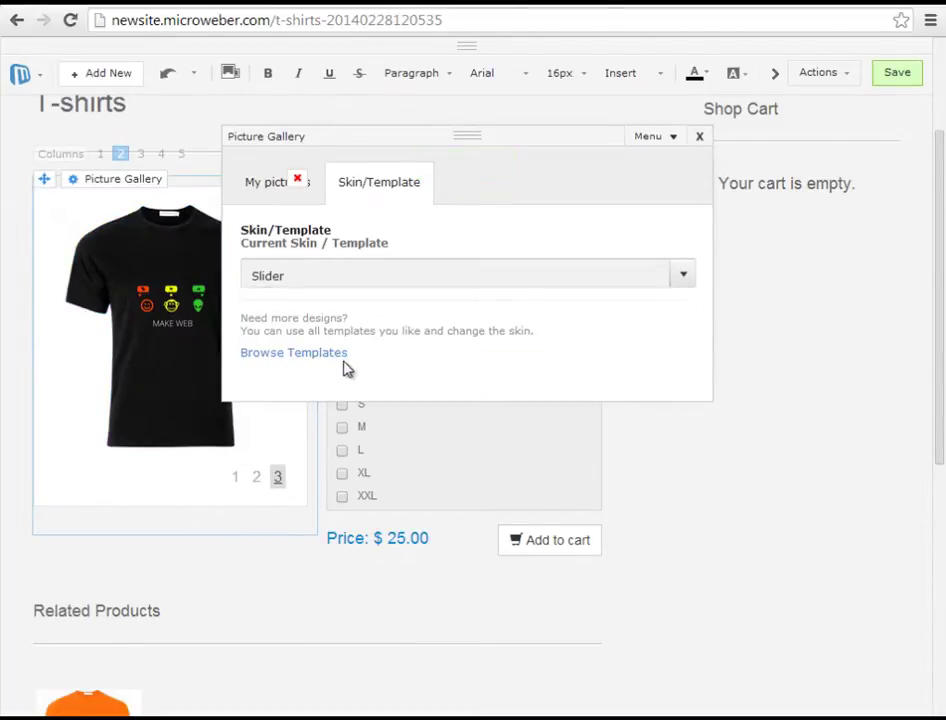
{"action": "left_click", "coordinate": [345, 369]}
- Add a black, size M T-shirt to the cart and proceed to checkout
{"action": "left_click", "coordinate": [699, 137]}
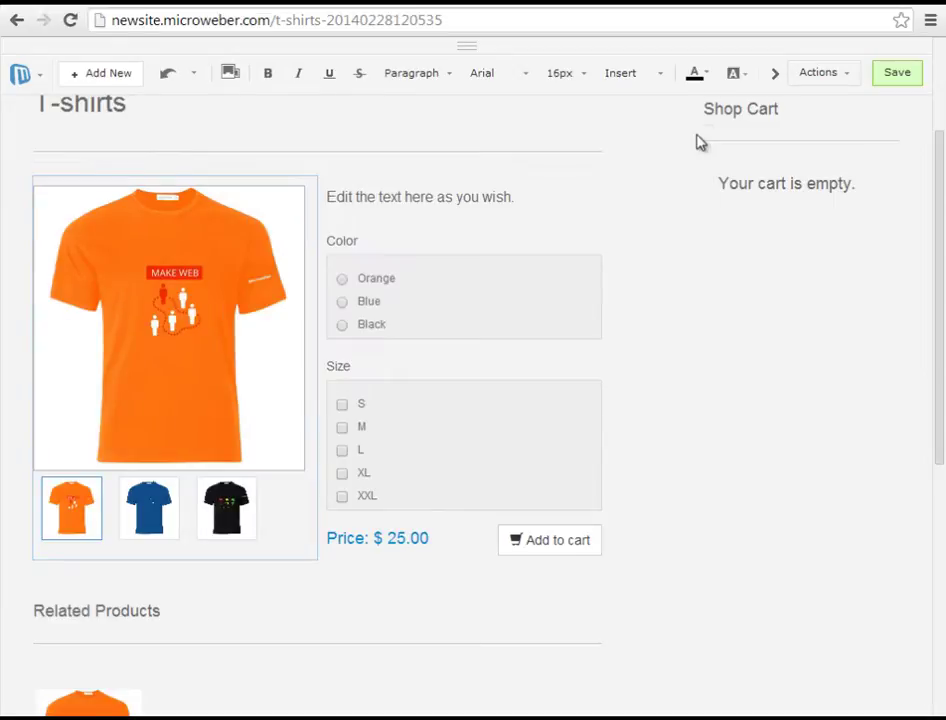
{"action": "scroll", "coordinate": [678, 310], "scroll_direction": "down", "scroll_amount": 1}
{"action": "scroll", "coordinate": [660, 320], "scroll_direction": "up", "scroll_amount": 1}
{"action": "left_click", "coordinate": [344, 427]}
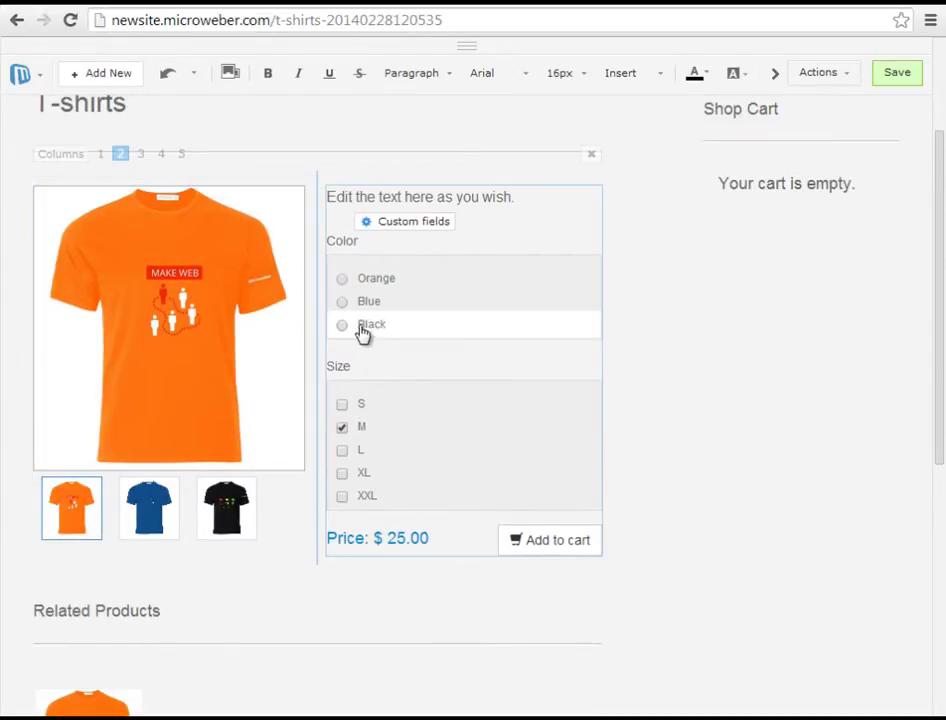
{"action": "left_click", "coordinate": [546, 540]}
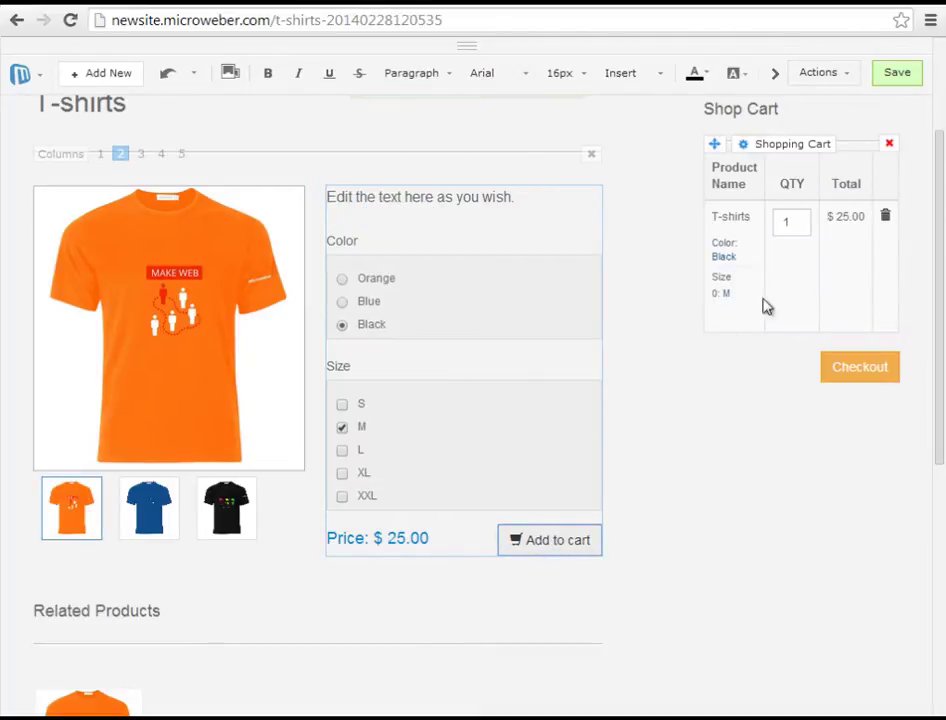
{"action": "left_click", "coordinate": [860, 376]}
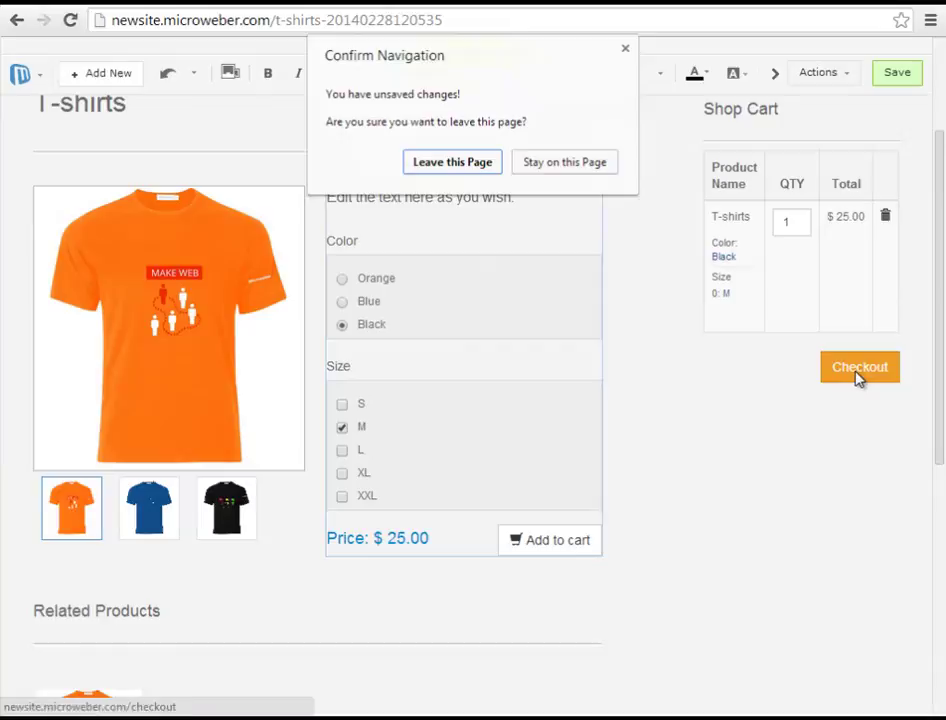
- Raise the T-shirt quantity on the checkout page to 2, for a $50.00 total
{"action": "left_click", "coordinate": [457, 163]}
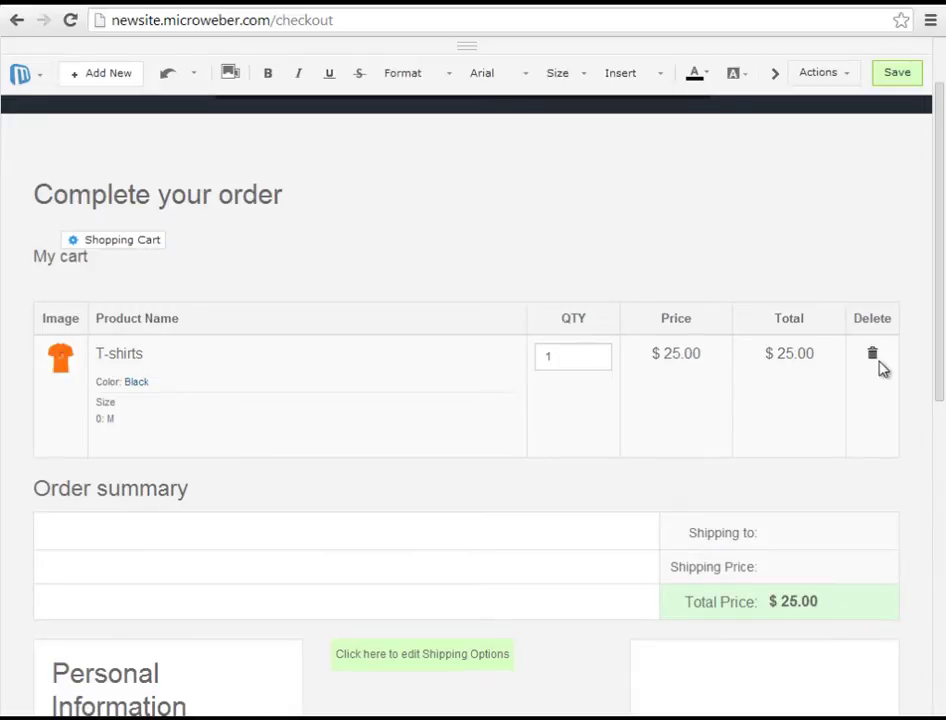
{"action": "left_click", "coordinate": [604, 358]}
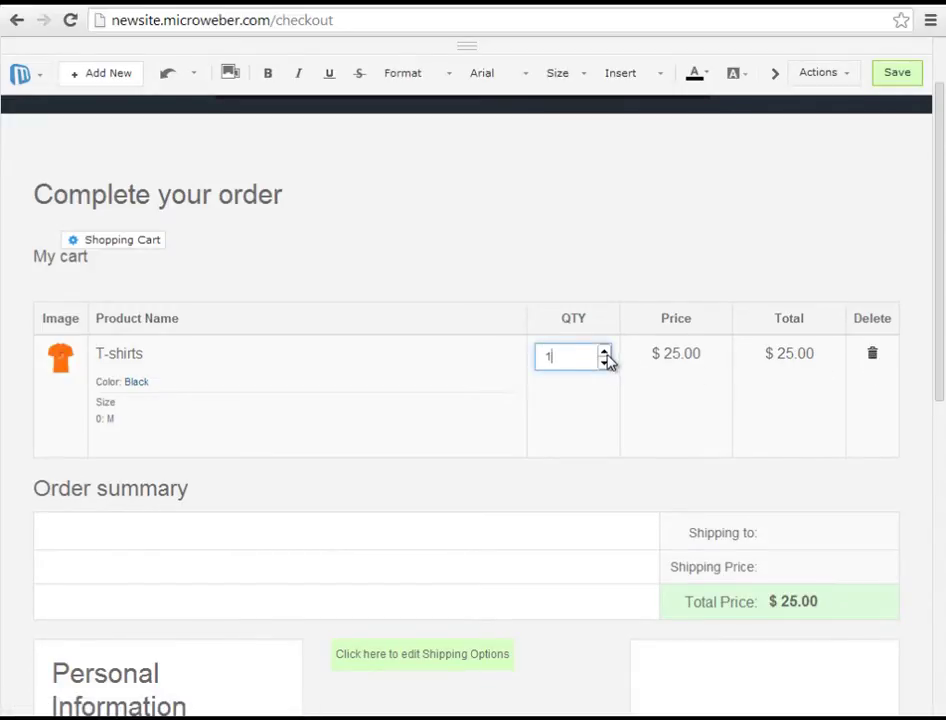
{"action": "left_click", "coordinate": [485, 266]}
{"action": "scroll", "coordinate": [548, 376], "scroll_direction": "down", "scroll_amount": 1}
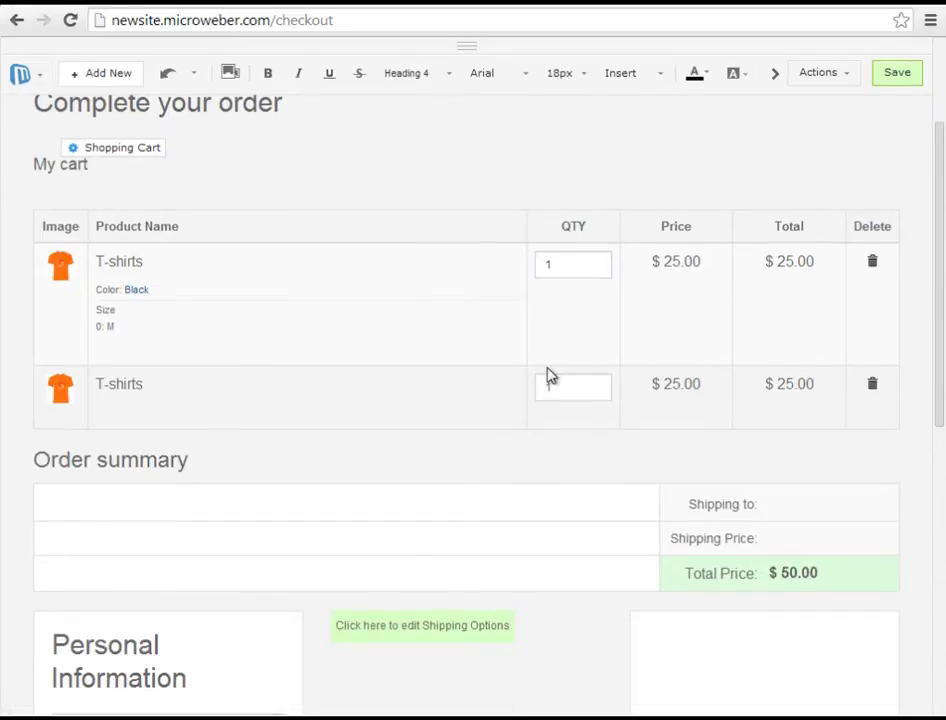
{"action": "scroll", "coordinate": [350, 510], "scroll_direction": "down", "scroll_amount": 1}
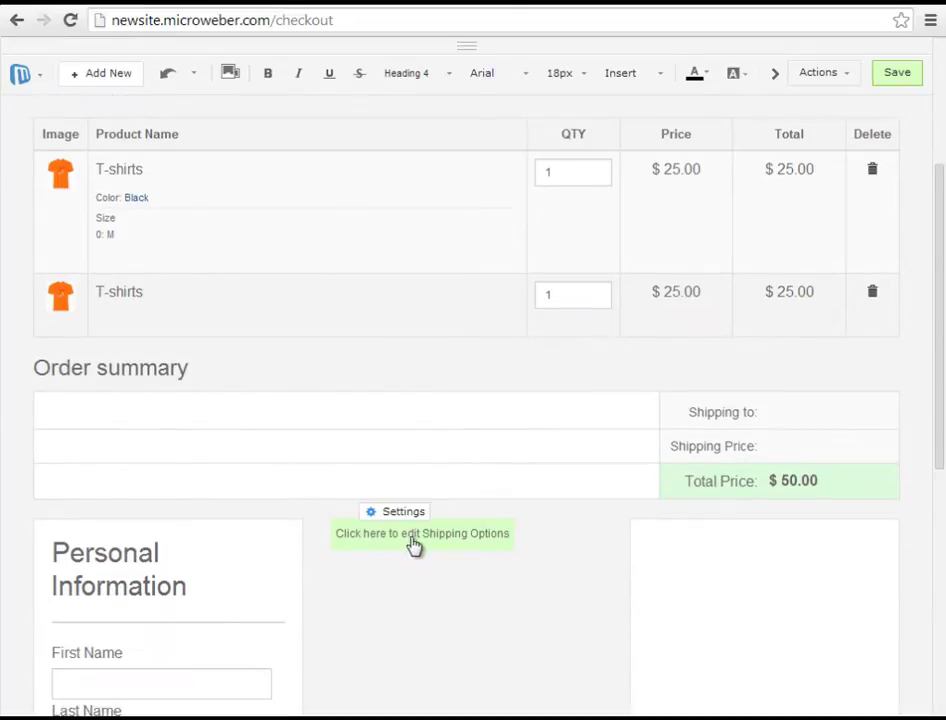
- Open the checkout's shipping options popup and close it again
{"action": "left_click", "coordinate": [430, 544]}
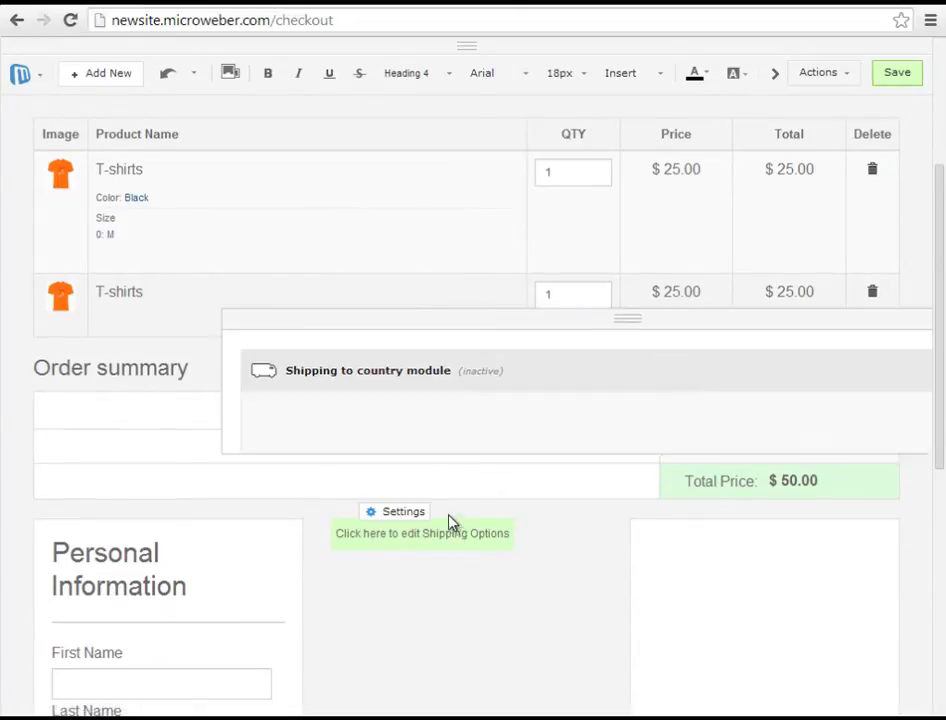
{"action": "triple_click", "coordinate": [455, 208]}
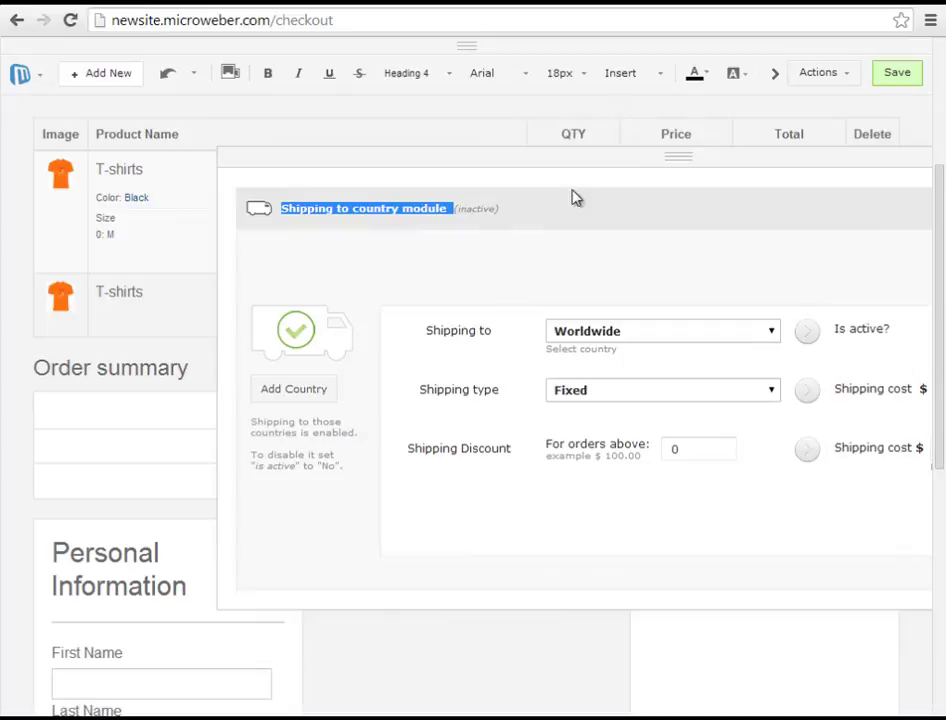
{"action": "left_click", "coordinate": [918, 161]}
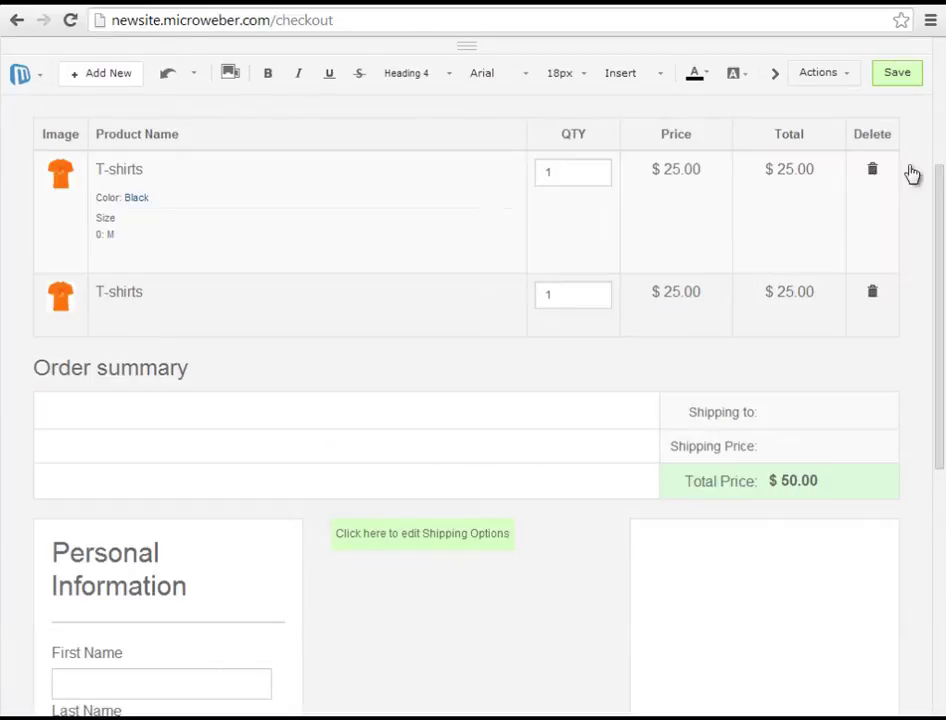
- Activate worldwide Fixed shipping at 10 per order, save it, and return to live edit
{"action": "scroll", "coordinate": [543, 304], "scroll_direction": "up", "scroll_amount": 3}
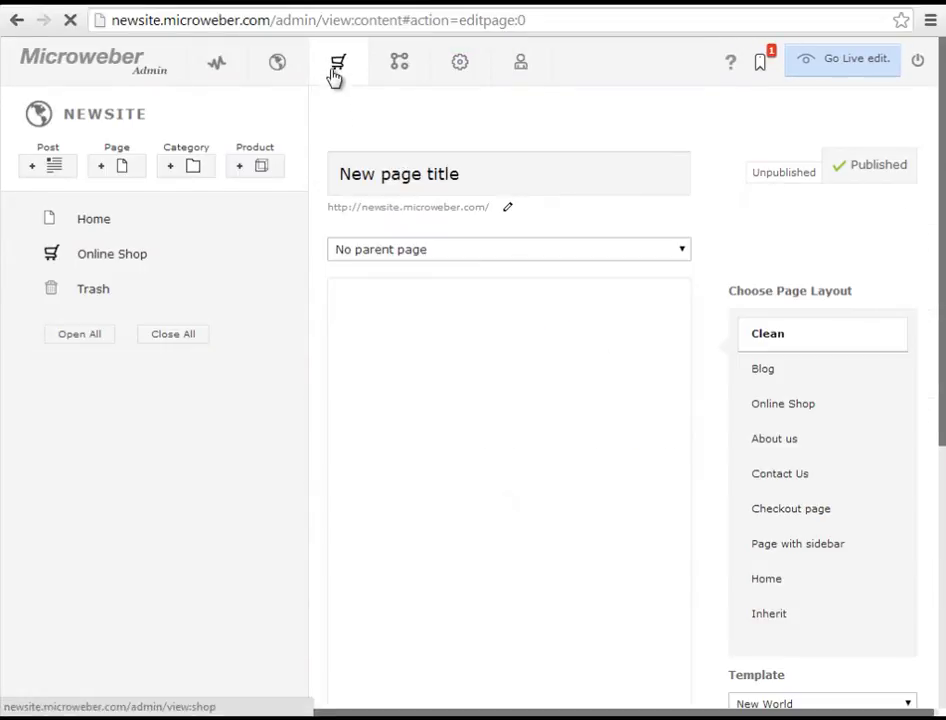
{"action": "left_click", "coordinate": [335, 66]}
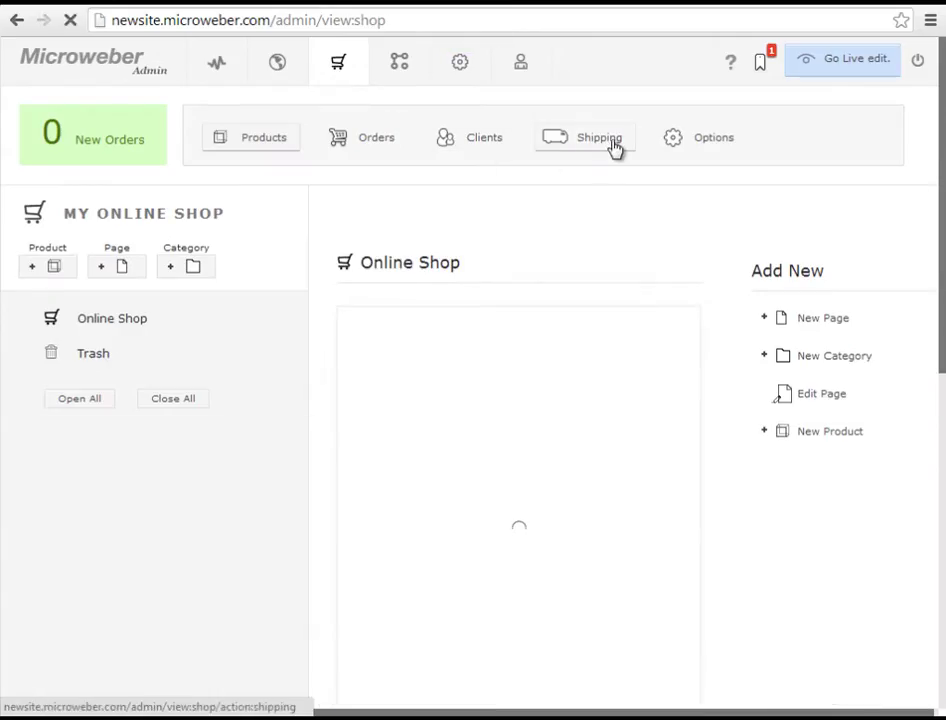
{"action": "left_click", "coordinate": [576, 150]}
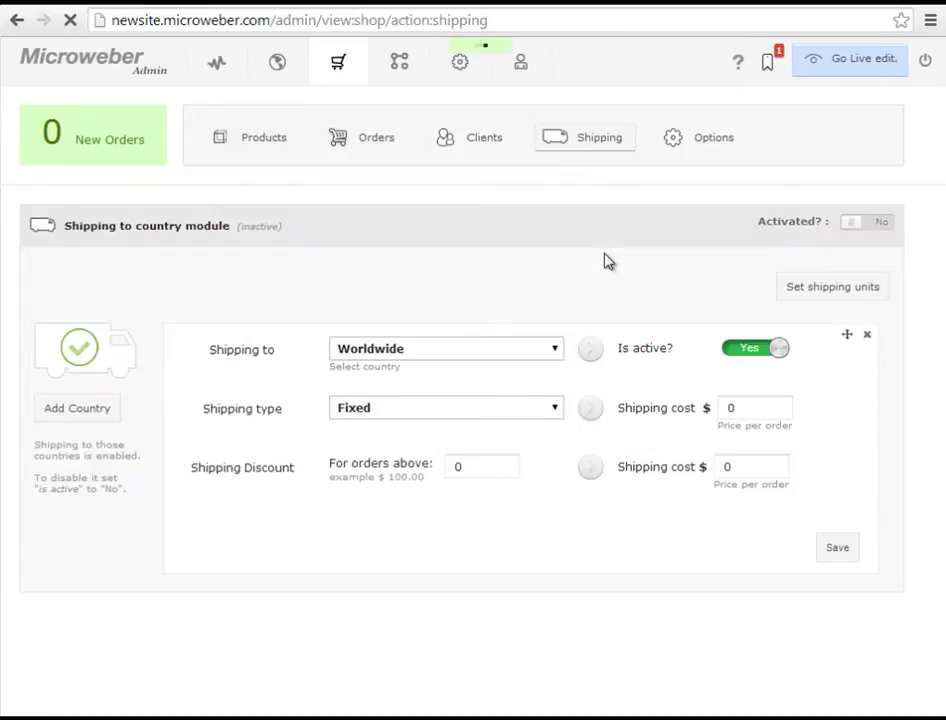
{"action": "left_click", "coordinate": [862, 228]}
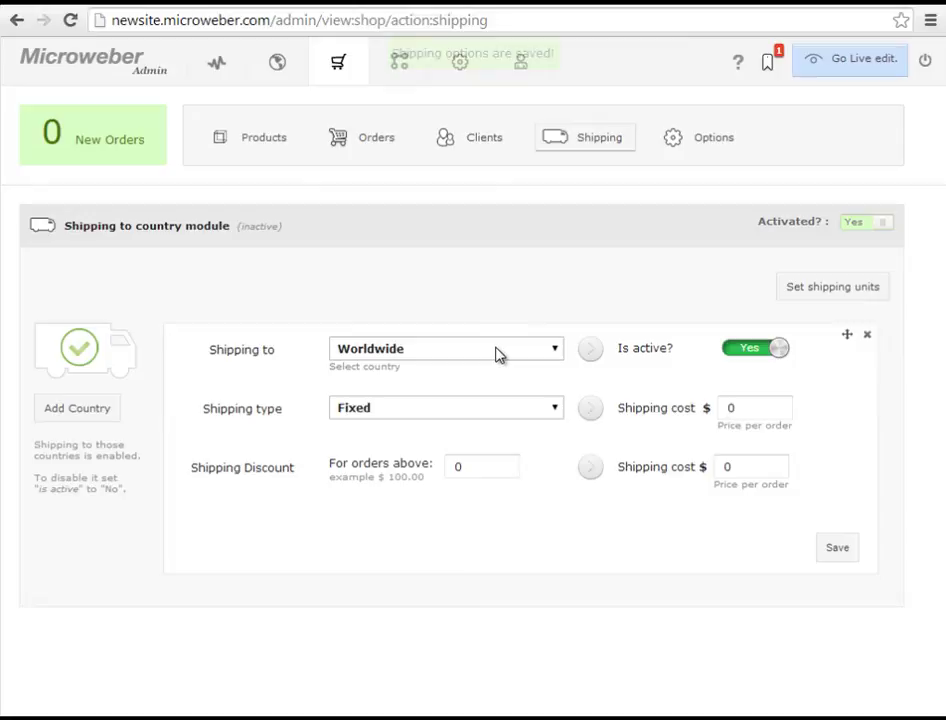
{"action": "left_click", "coordinate": [734, 403]}
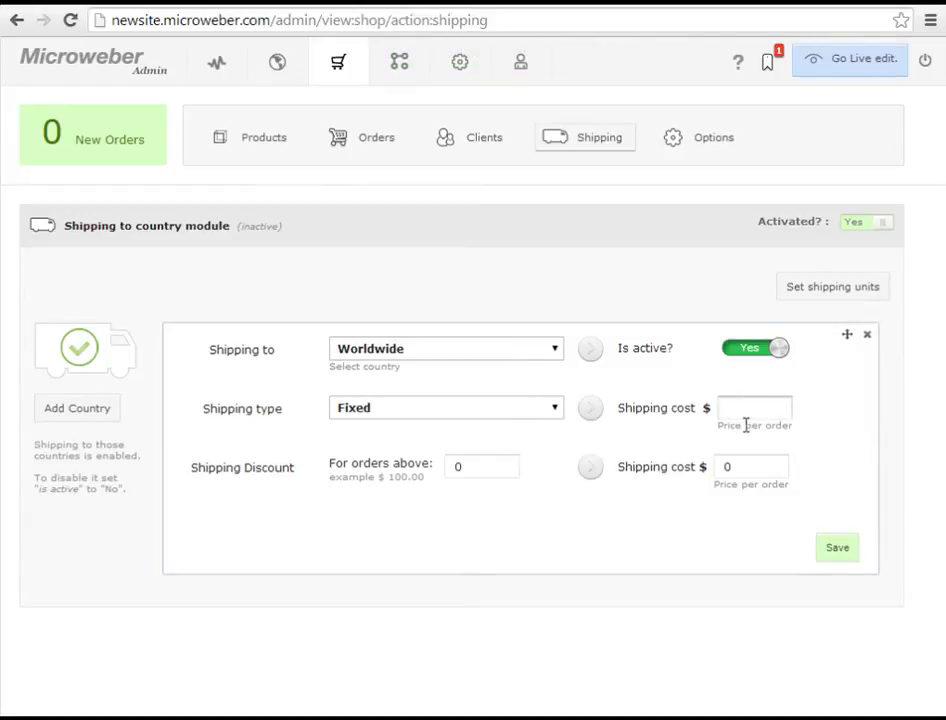
{"action": "left_click", "coordinate": [552, 412]}
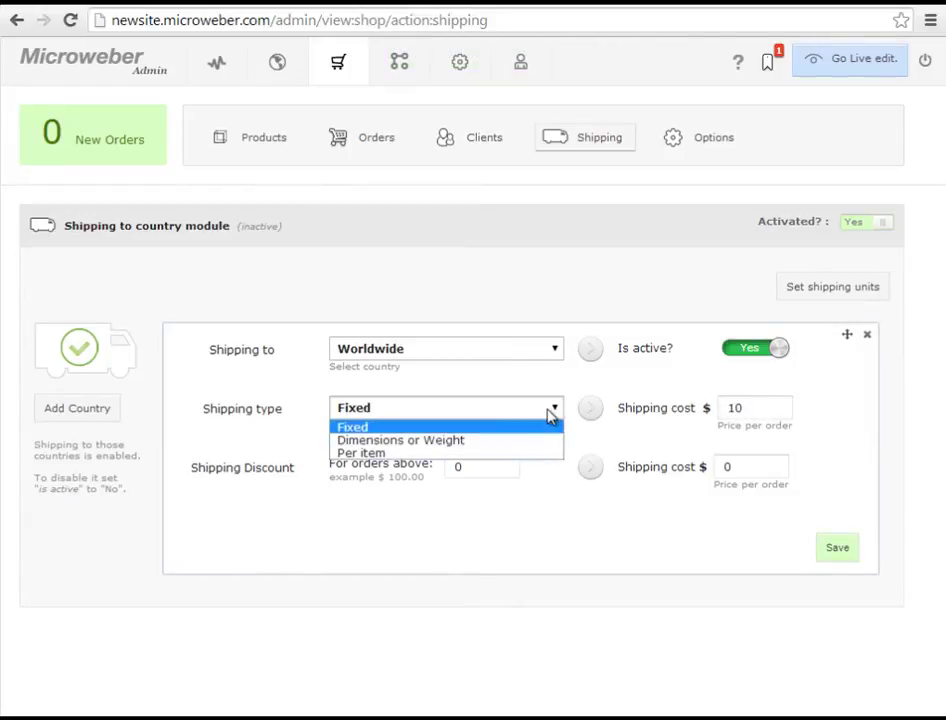
{"action": "left_click", "coordinate": [549, 415]}
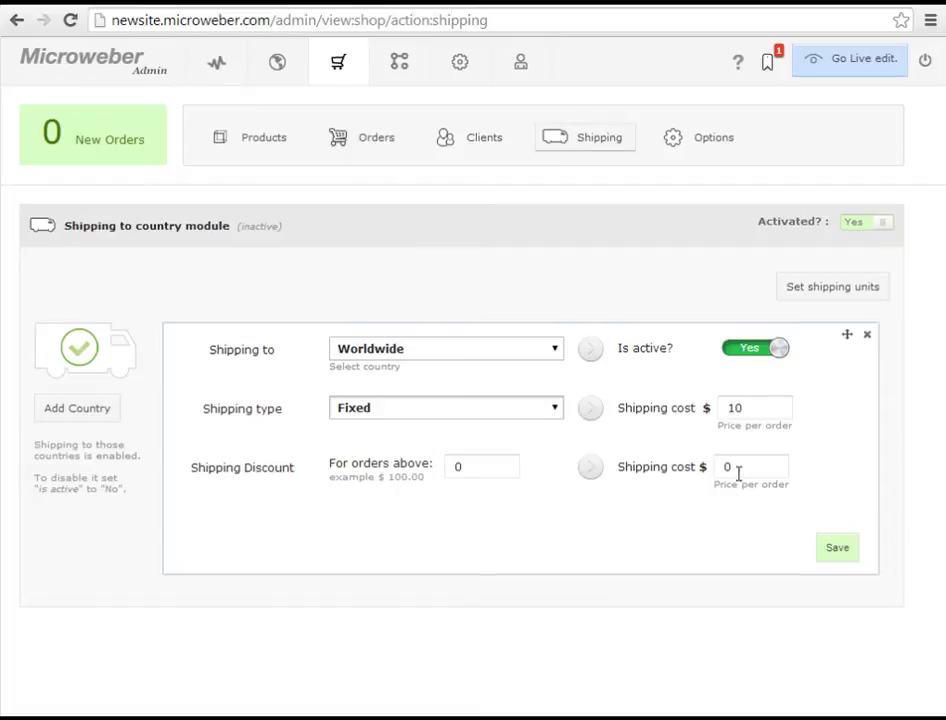
{"action": "left_click", "coordinate": [837, 549]}
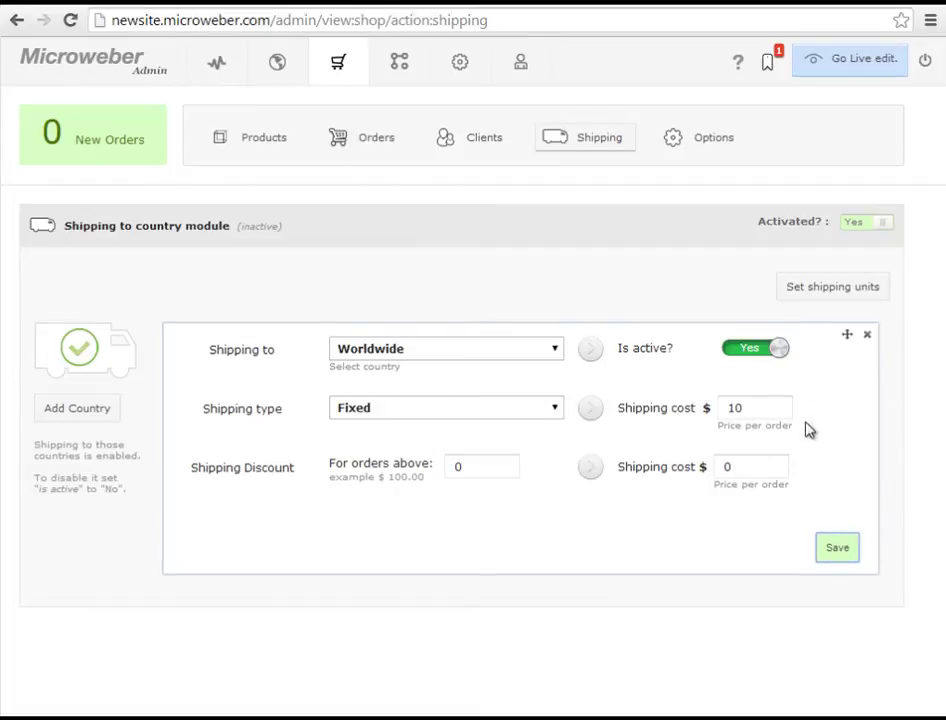
{"action": "left_click", "coordinate": [860, 72]}
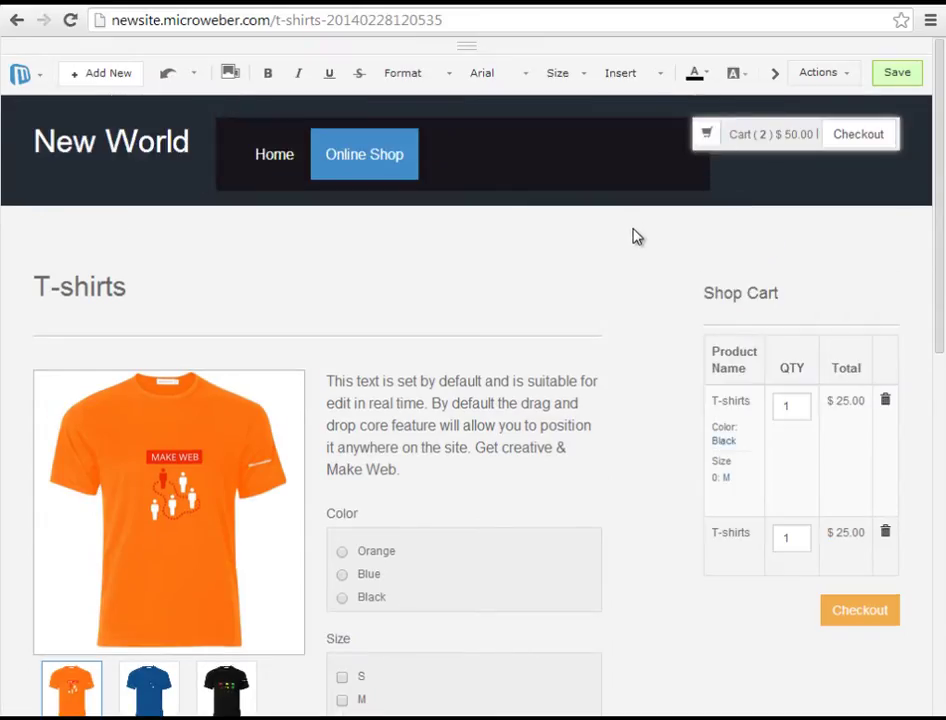
- Proceed from the cart to checkout and enter '7' as the first name
{"action": "left_click", "coordinate": [855, 612]}
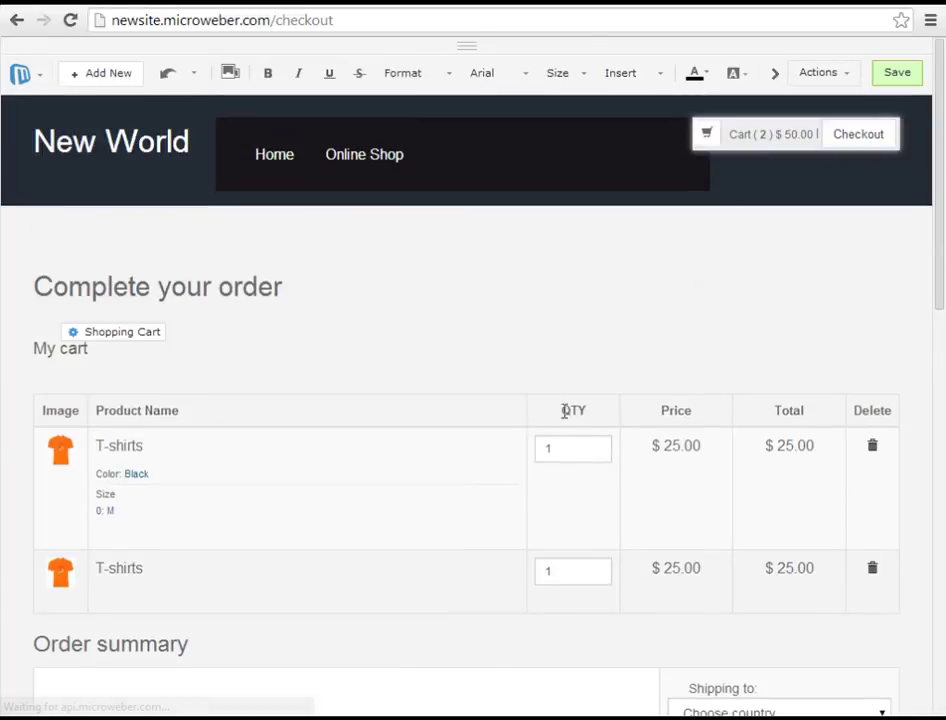
{"action": "scroll", "coordinate": [530, 425], "scroll_direction": "down", "scroll_amount": 2}
{"action": "scroll", "coordinate": [505, 432], "scroll_direction": "down", "scroll_amount": 3}
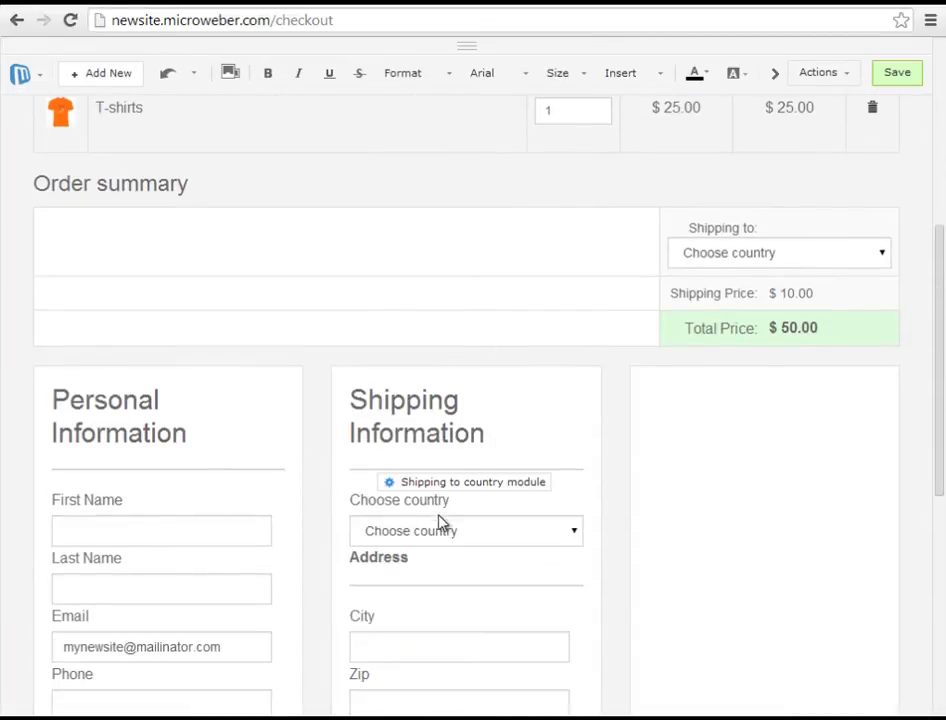
{"action": "left_click", "coordinate": [185, 524]}
{"action": "scroll", "coordinate": [248, 572], "scroll_direction": "down", "scroll_amount": 1}
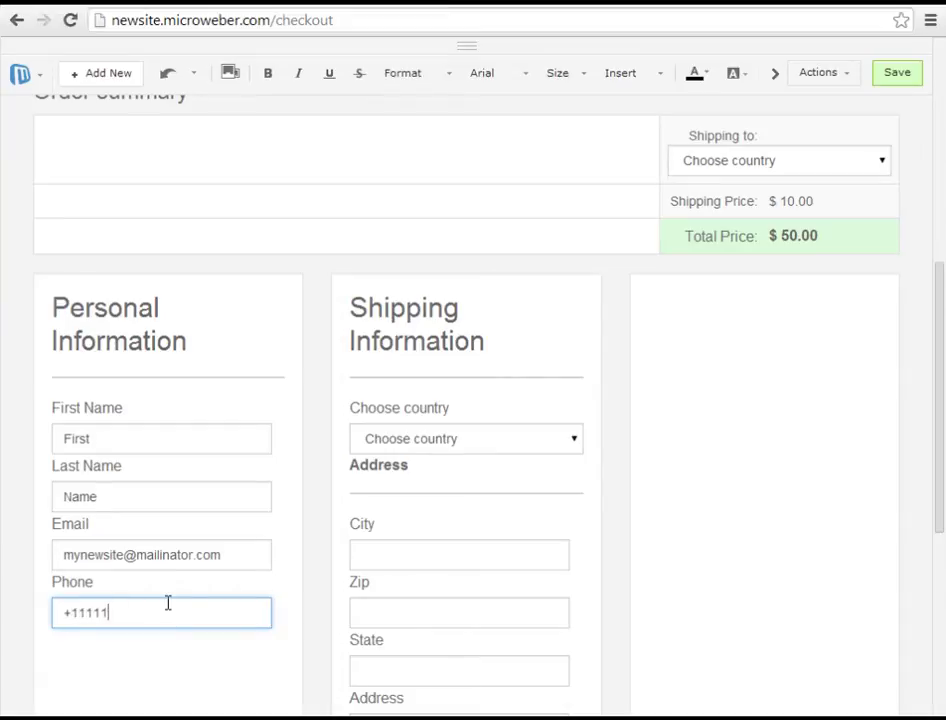
{"action": "type", "text": "7"}
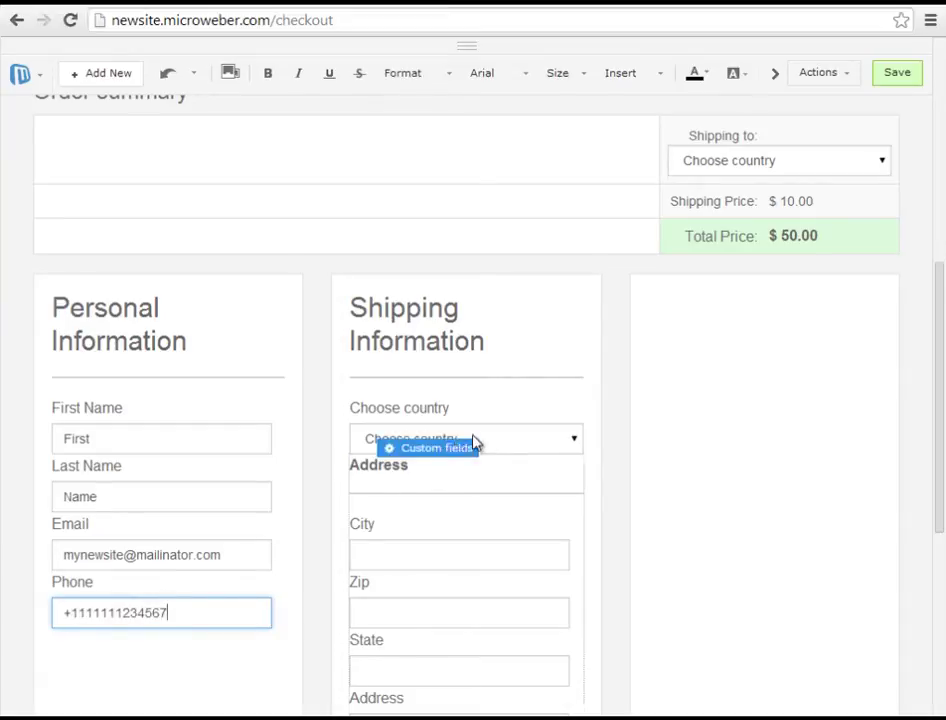
- Choose United Kingdom as the shipping country
{"action": "left_click", "coordinate": [522, 440]}
{"action": "scroll", "coordinate": [513, 590], "scroll_direction": "down", "scroll_amount": 3}
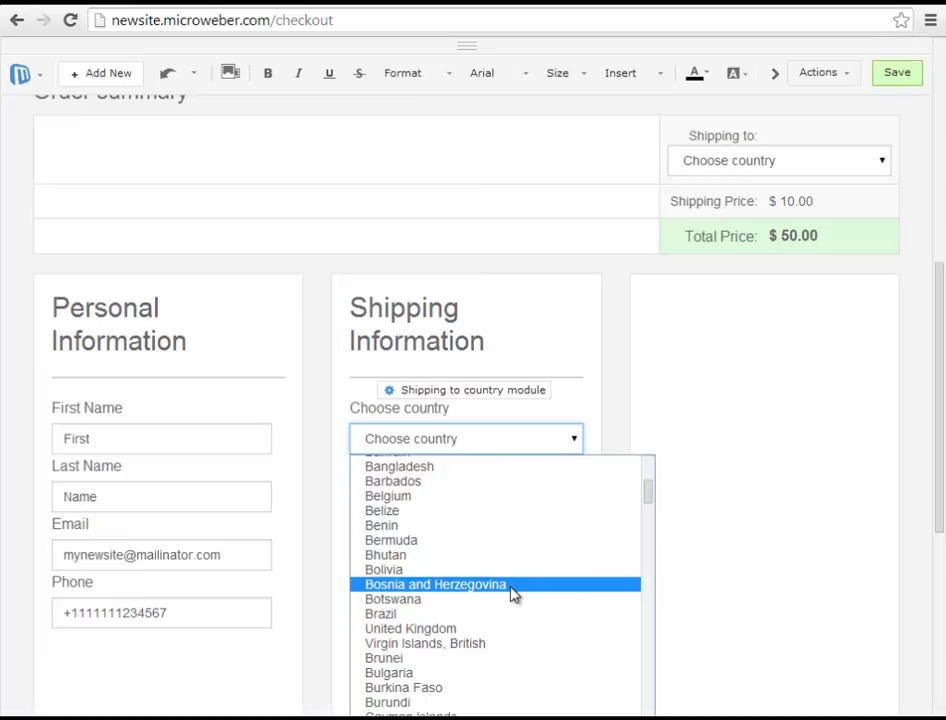
{"action": "left_click", "coordinate": [485, 636]}
{"action": "scroll", "coordinate": [496, 571], "scroll_direction": "down", "scroll_amount": 1}
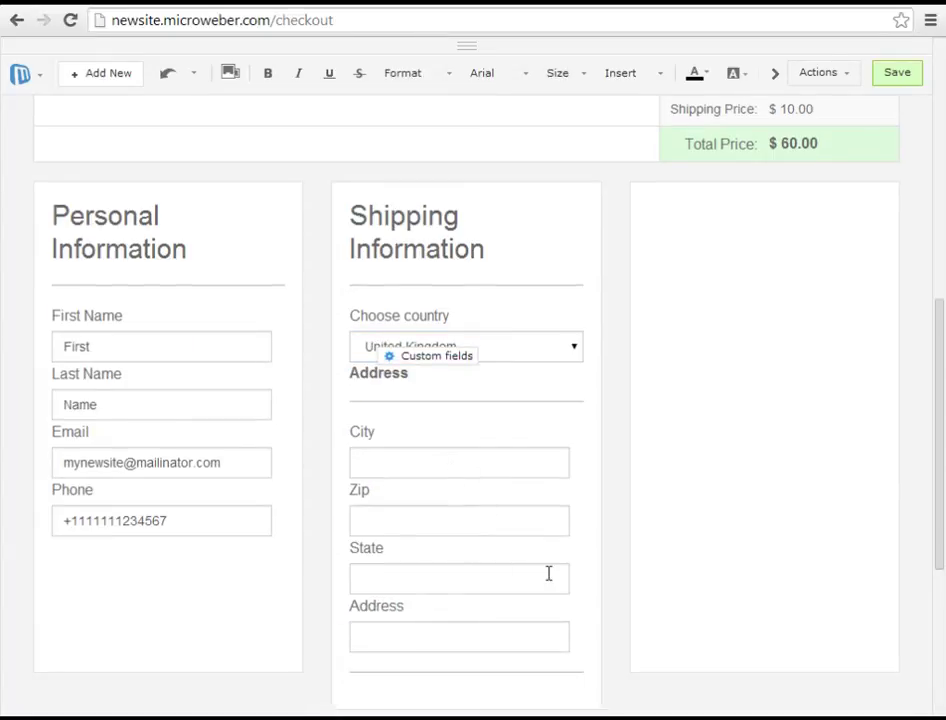
- Enter shipping city 'Birm', zip code 111111 and state 111
{"action": "left_click", "coordinate": [486, 466]}
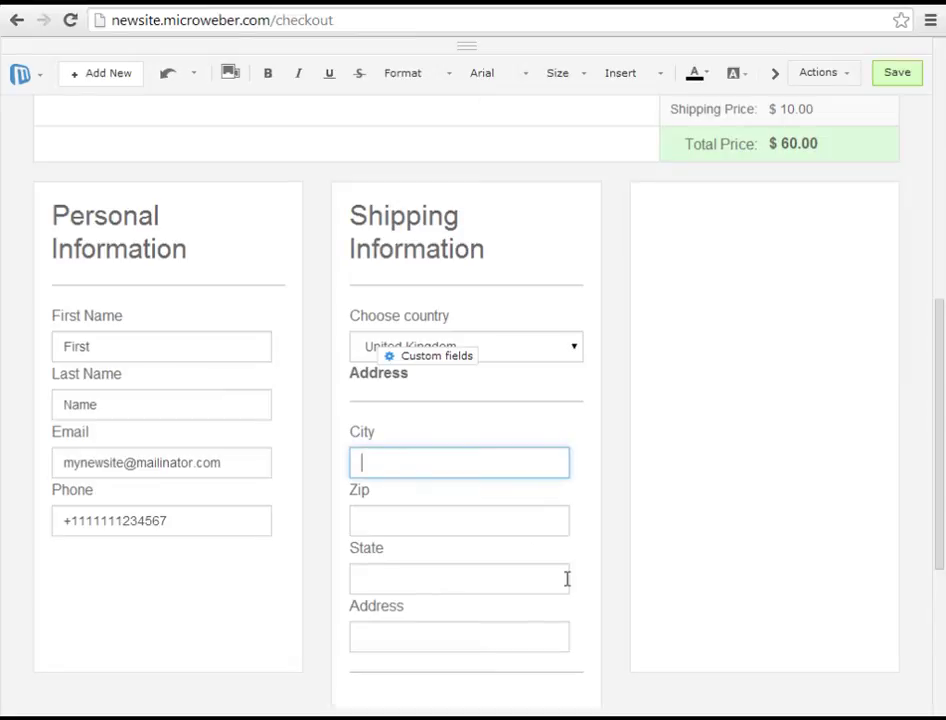
{"action": "type", "text": "Birmingham"}
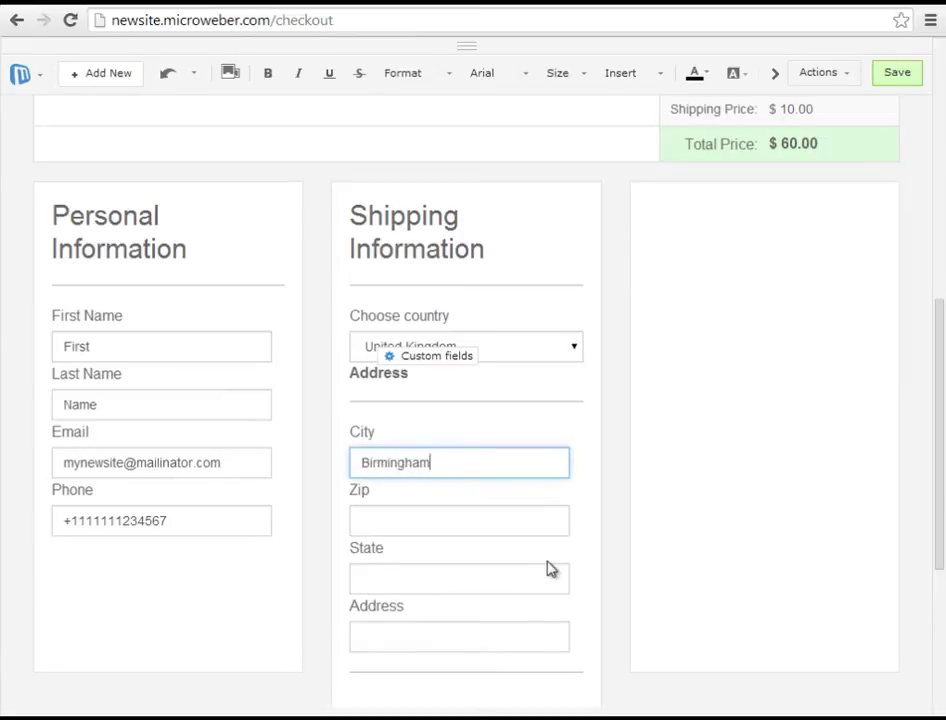
{"action": "left_click", "coordinate": [495, 521]}
{"action": "type", "text": "111111"}
{"action": "left_click", "coordinate": [459, 576]}
{"action": "type", "text": "111"}
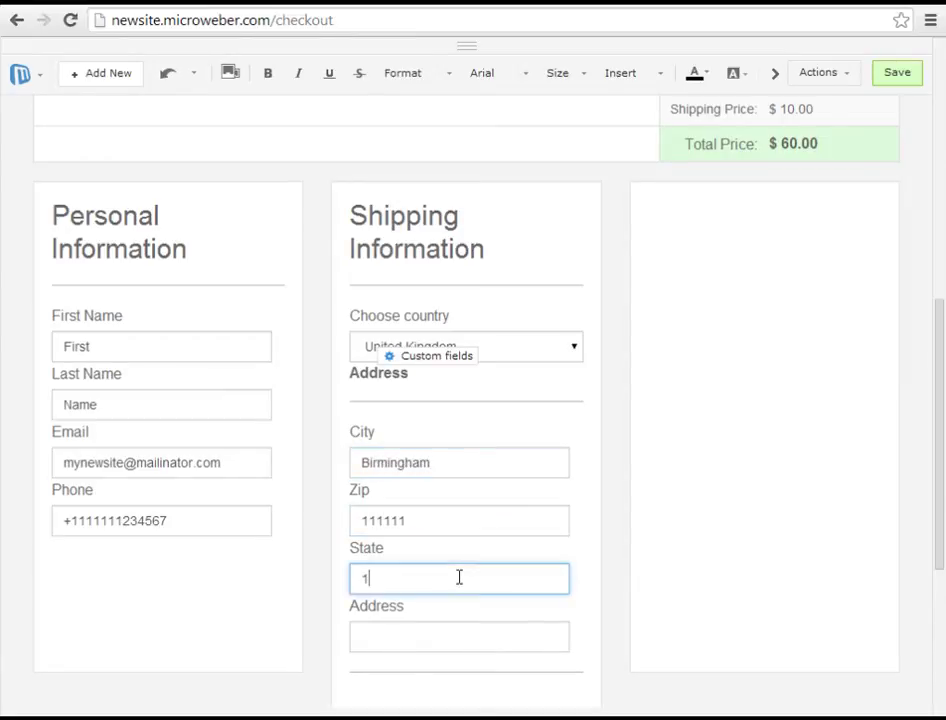
- Enter 'Address' as the street address and review the cart and order summary
{"action": "left_click", "coordinate": [440, 626]}
{"action": "type", "text": "Ad"}
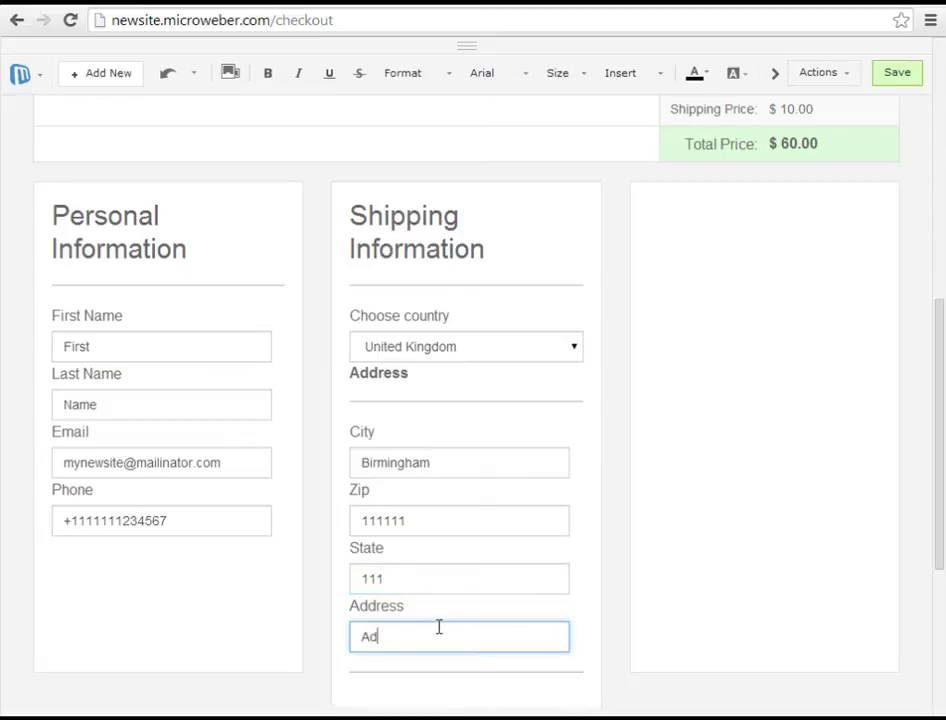
{"action": "type", "text": "dress"}
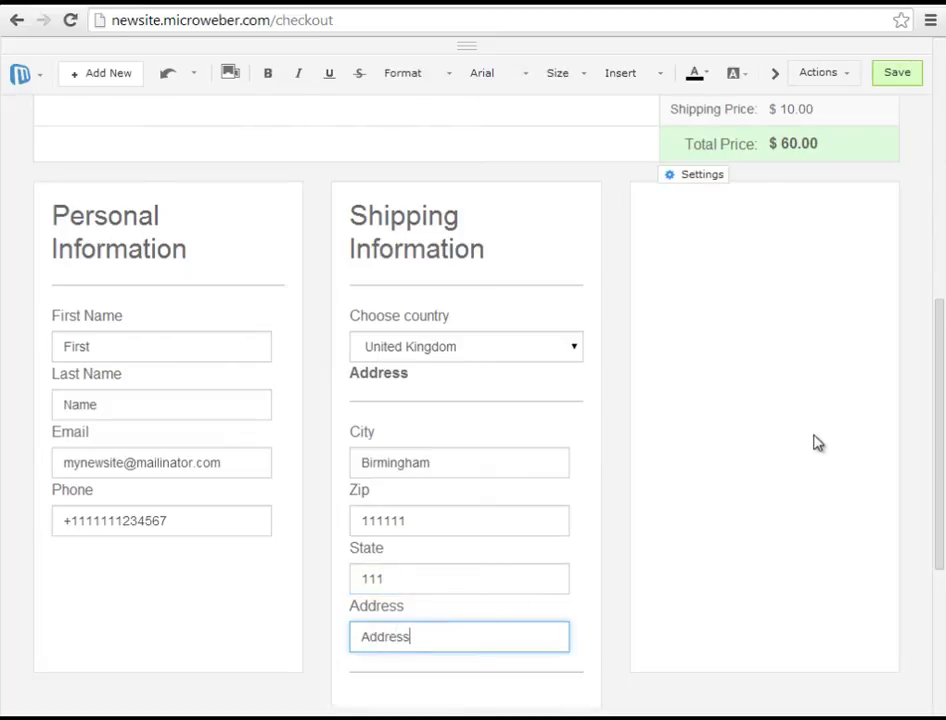
{"action": "scroll", "coordinate": [815, 441], "scroll_direction": "up", "scroll_amount": 3}
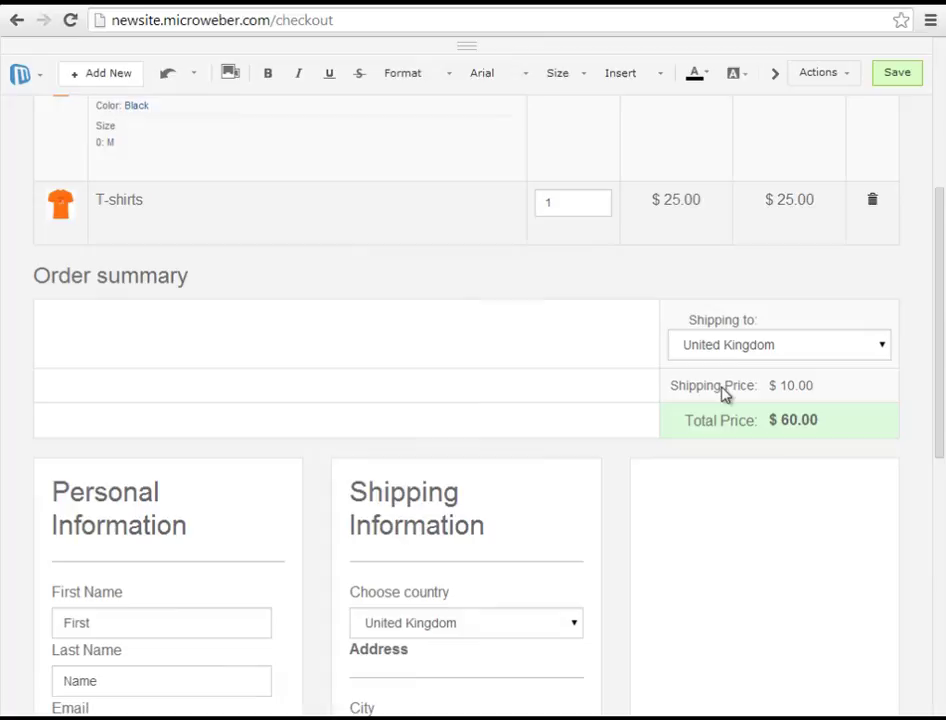
{"action": "scroll", "coordinate": [802, 384], "scroll_direction": "up", "scroll_amount": 4}
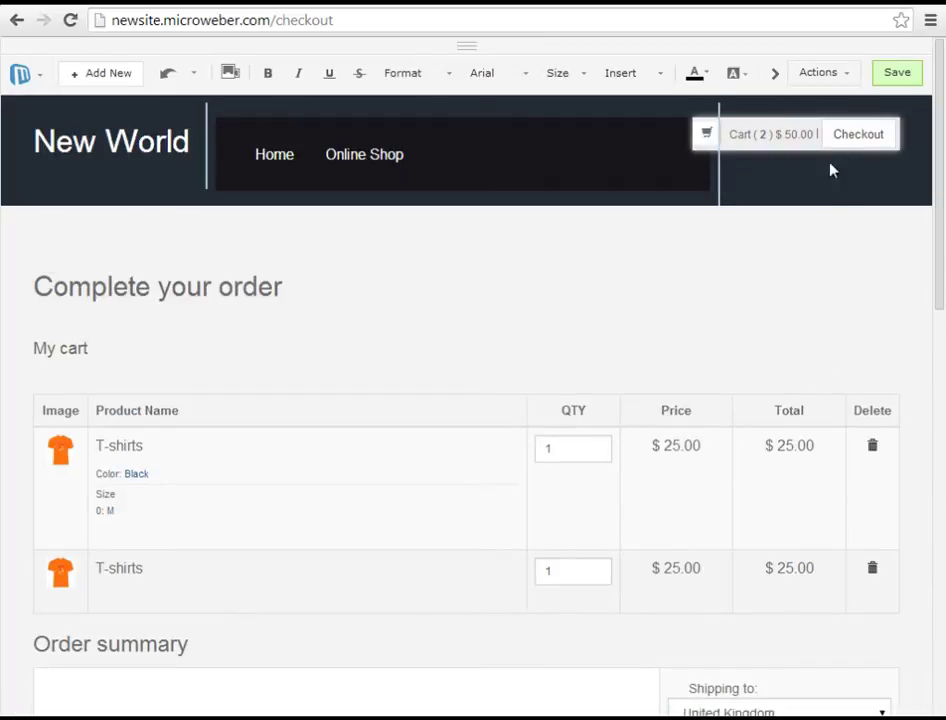
{"action": "scroll", "coordinate": [785, 320], "scroll_direction": "down", "scroll_amount": 5}
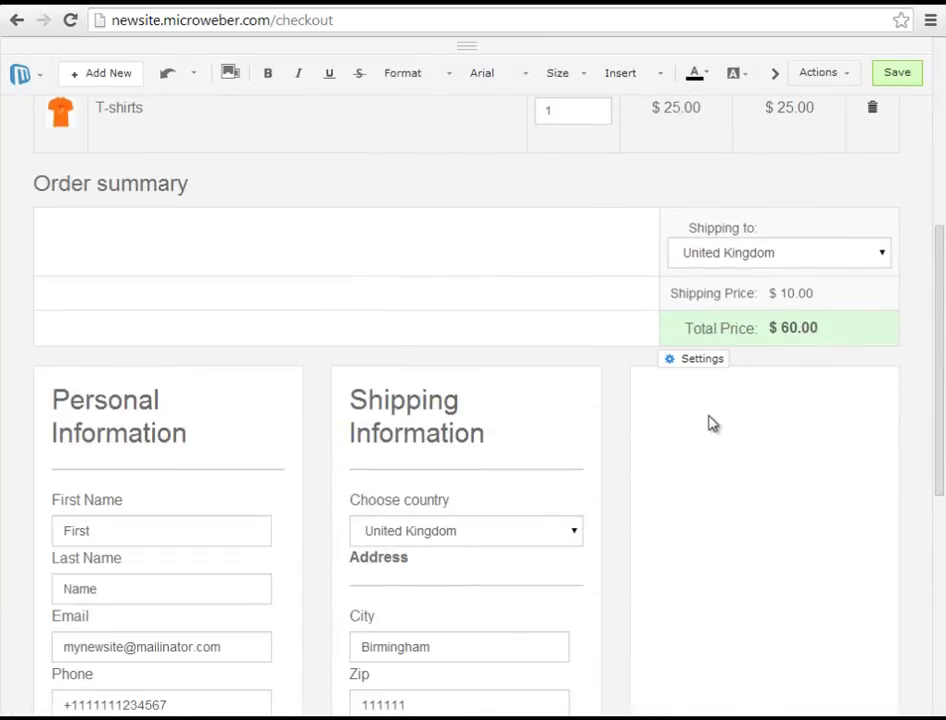
{"action": "scroll", "coordinate": [709, 423], "scroll_direction": "down", "scroll_amount": 2}
{"action": "scroll", "coordinate": [700, 390], "scroll_direction": "up", "scroll_amount": 2}
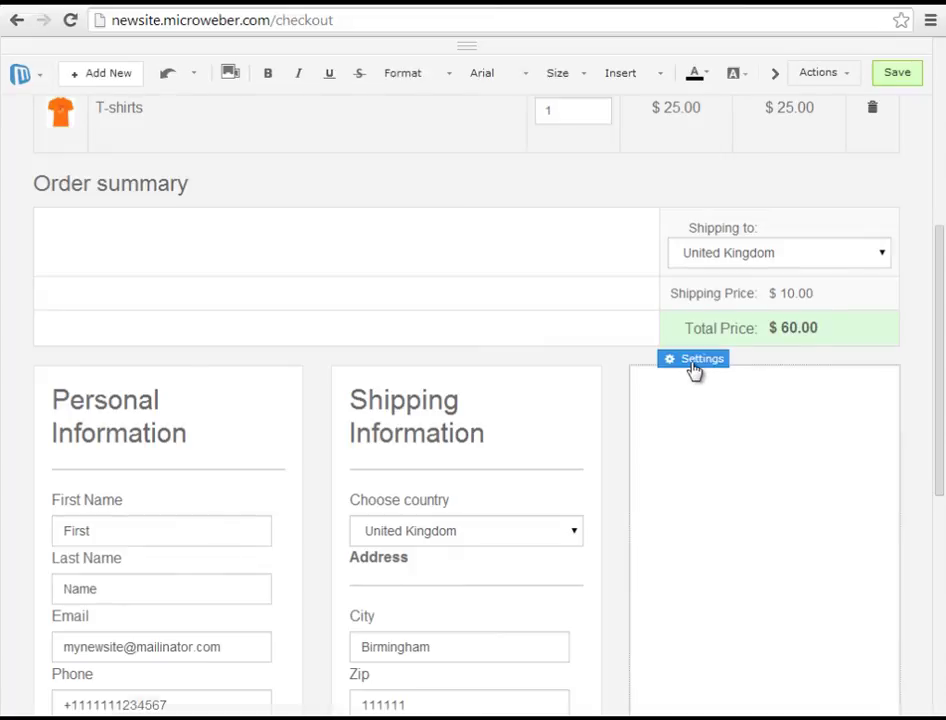
- Enable the PayPal Express gateway in checkout settings and enter the PayPal username e-mail
{"action": "left_click", "coordinate": [694, 362]}
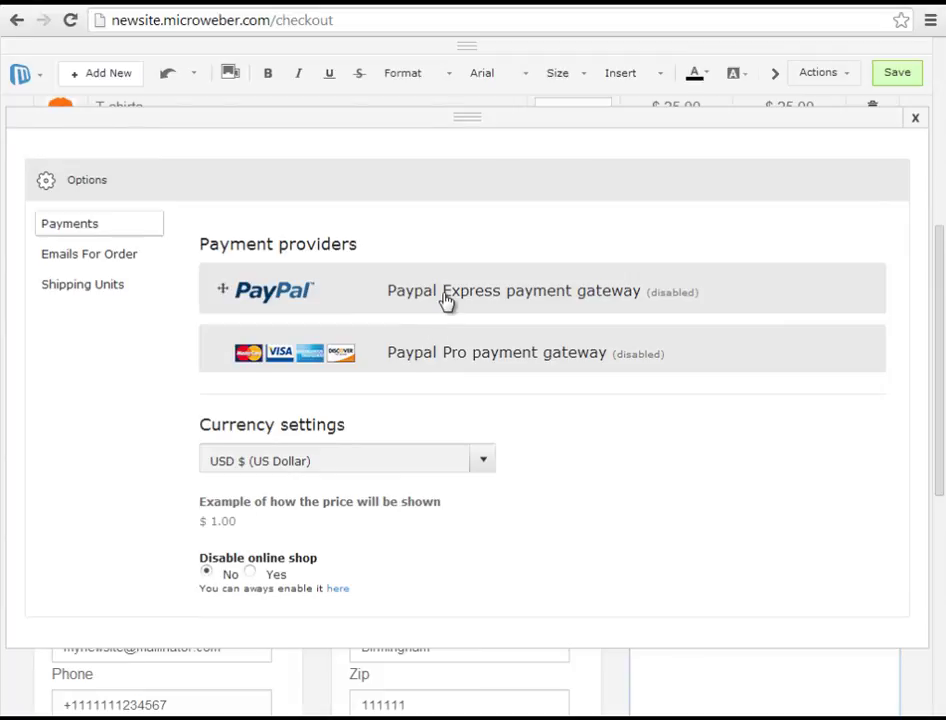
{"action": "left_click", "coordinate": [446, 302]}
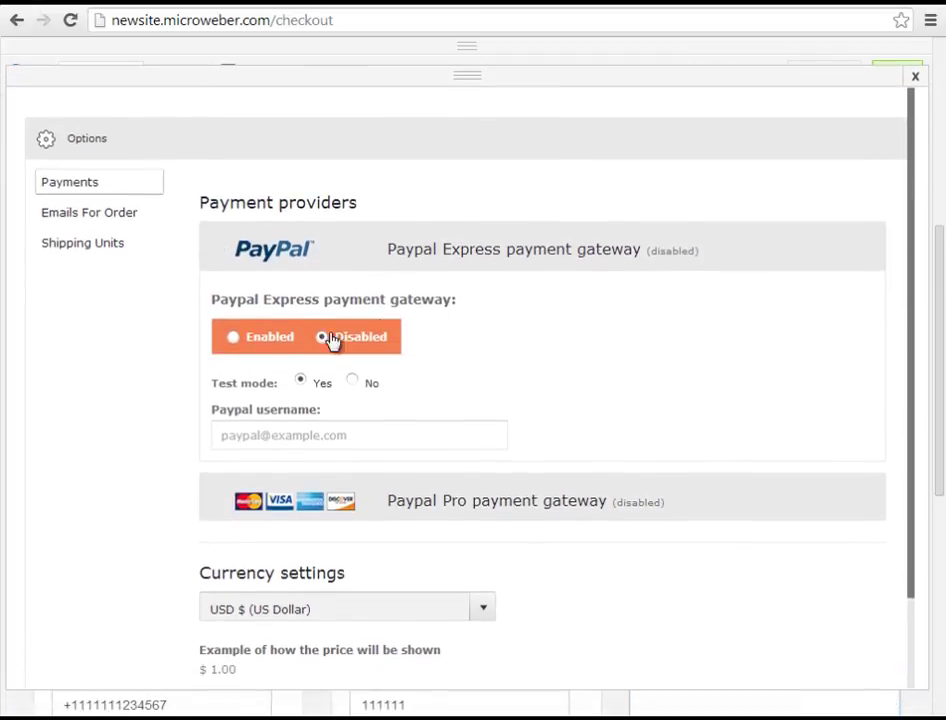
{"action": "left_click", "coordinate": [240, 342]}
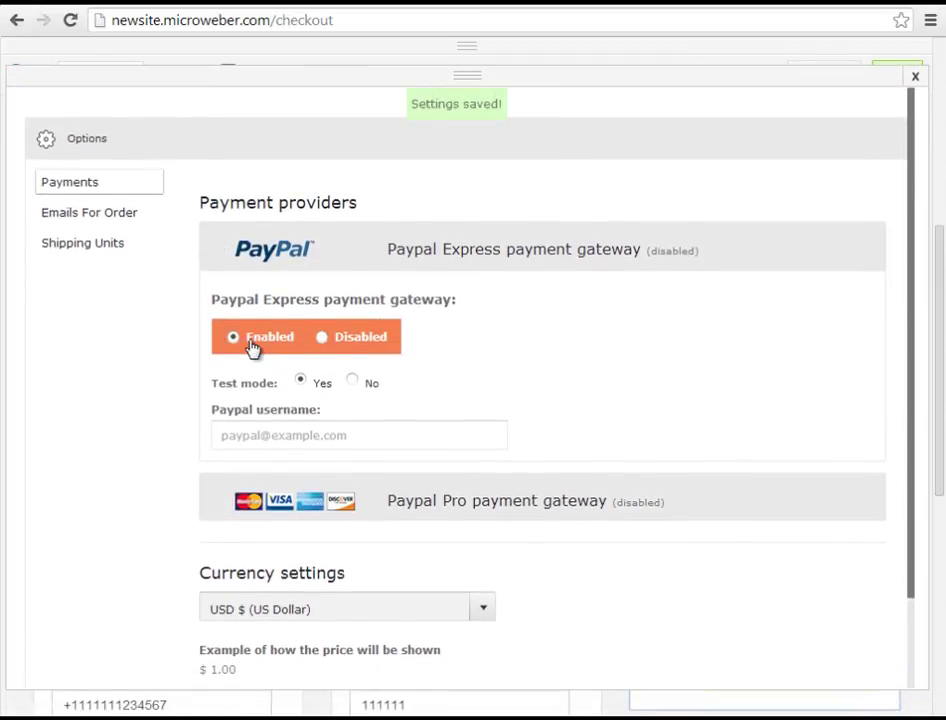
{"action": "left_click", "coordinate": [291, 433]}
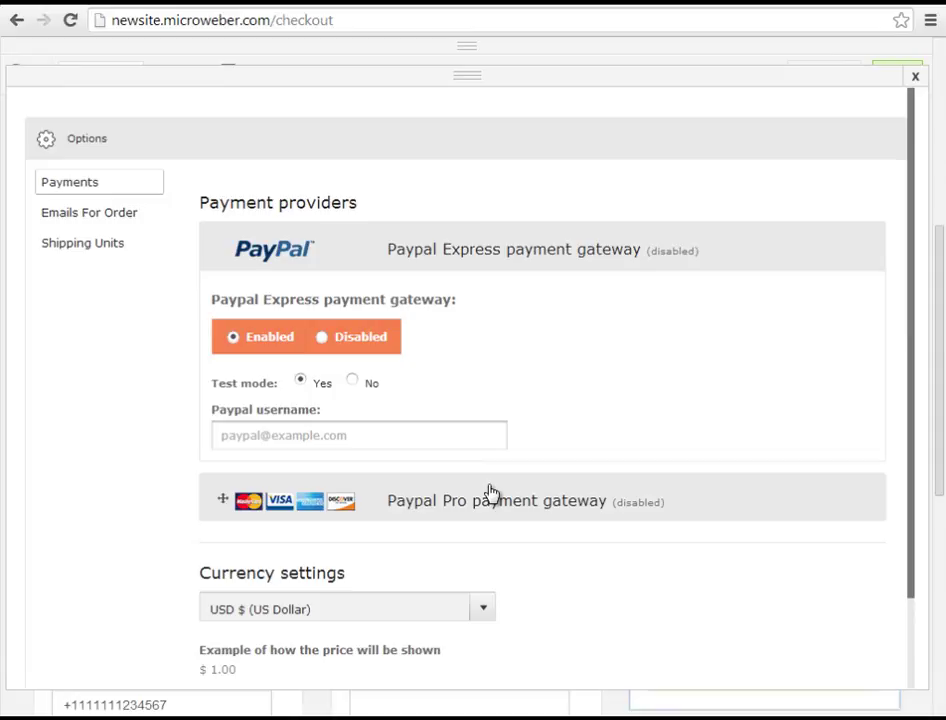
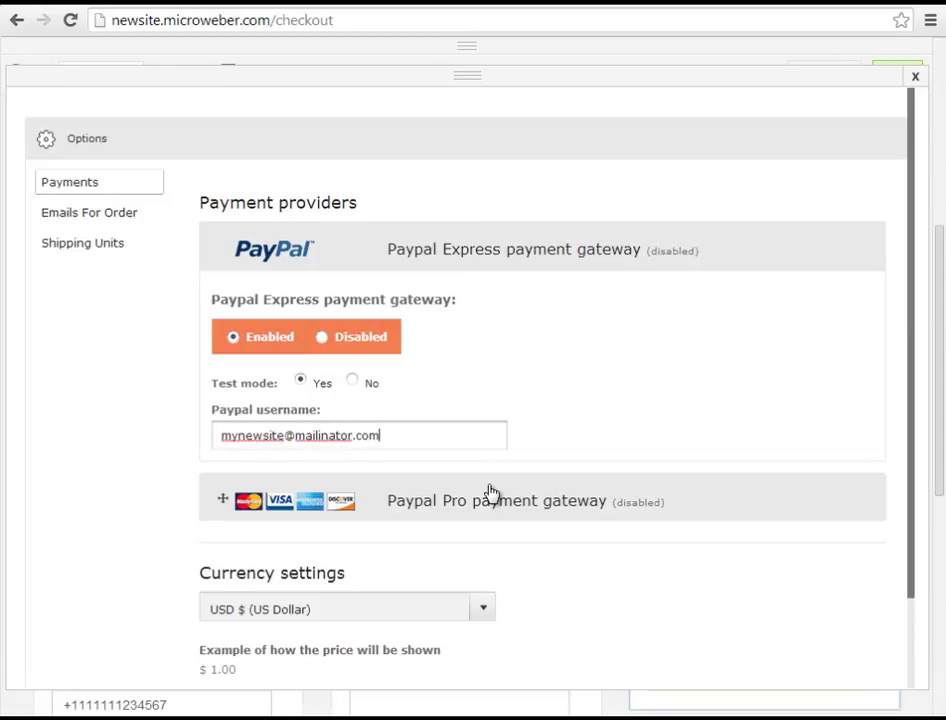
- Enable the PayPal Pro gateway with test mode turned on
{"action": "left_click", "coordinate": [490, 492]}
{"action": "scroll", "coordinate": [482, 504], "scroll_direction": "down", "scroll_amount": 1}
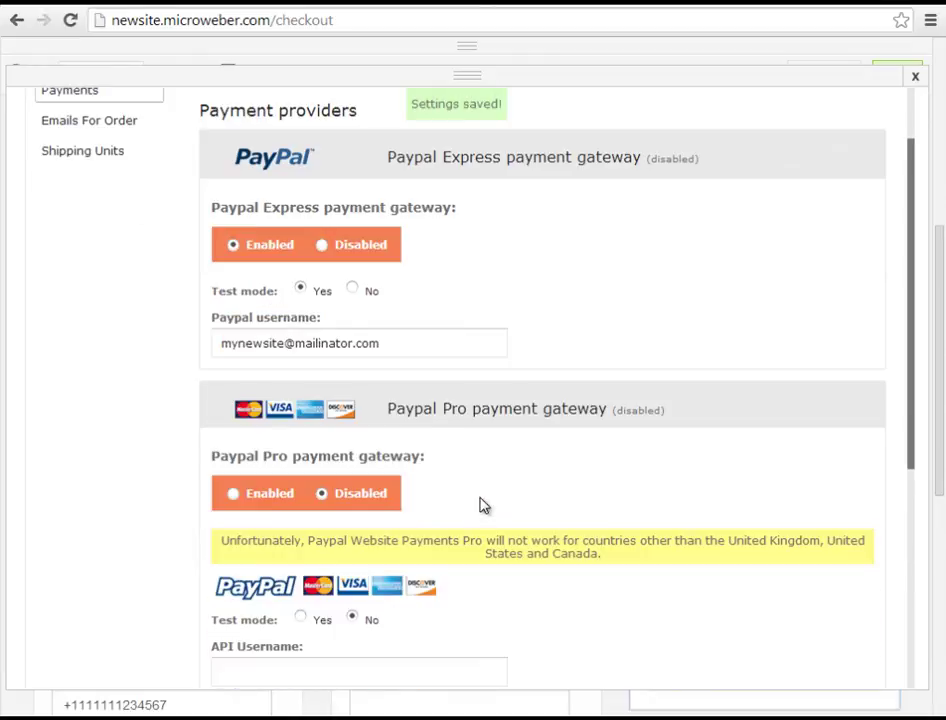
{"action": "left_click", "coordinate": [235, 500]}
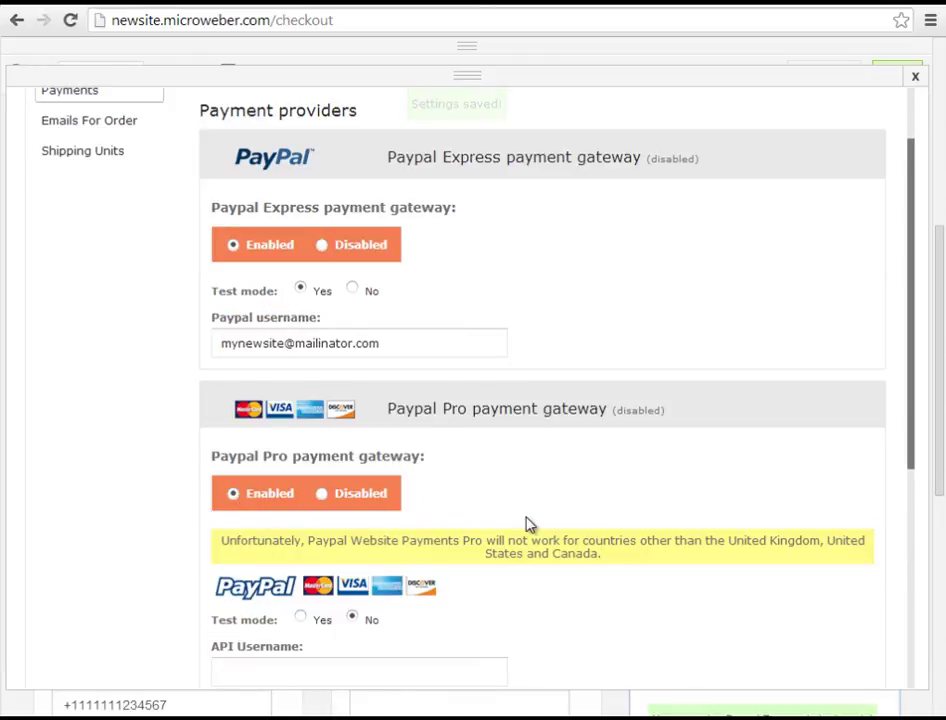
{"action": "scroll", "coordinate": [512, 530], "scroll_direction": "down", "scroll_amount": 1}
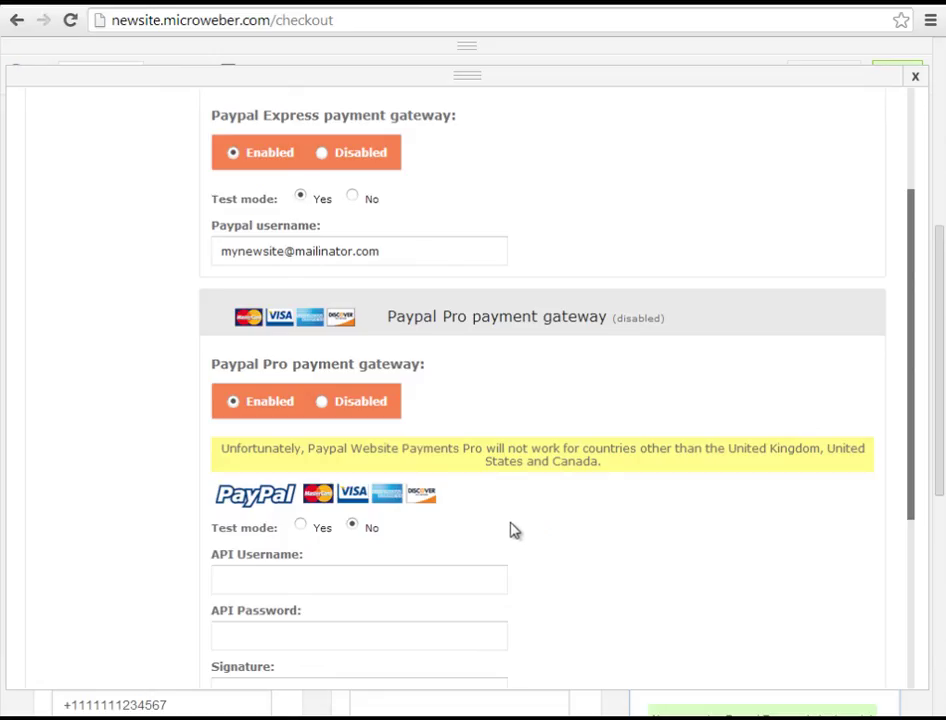
{"action": "left_click", "coordinate": [304, 530]}
- Set the shop currency to GBP Pound Sterling
{"action": "scroll", "coordinate": [329, 540], "scroll_direction": "down", "scroll_amount": 1}
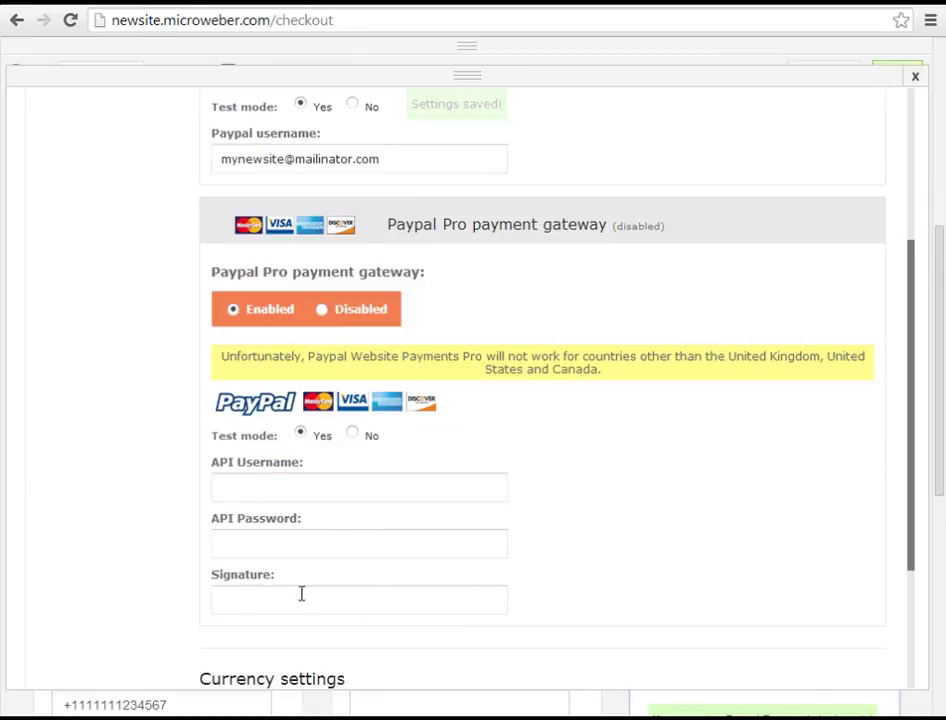
{"action": "scroll", "coordinate": [363, 492], "scroll_direction": "down", "scroll_amount": 2}
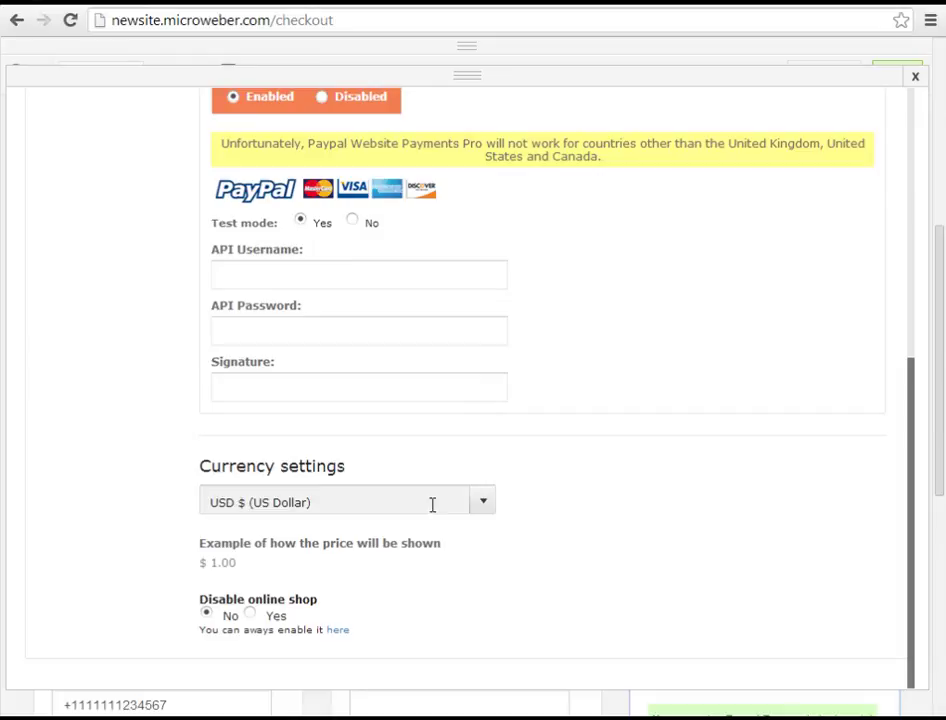
{"action": "left_click", "coordinate": [482, 501]}
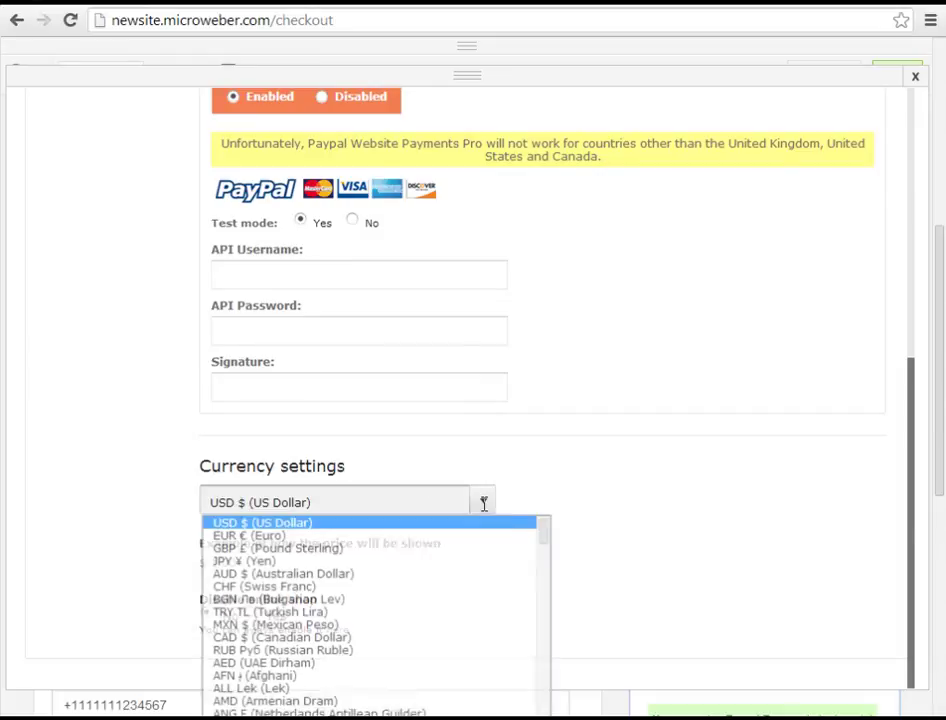
{"action": "left_click", "coordinate": [452, 555]}
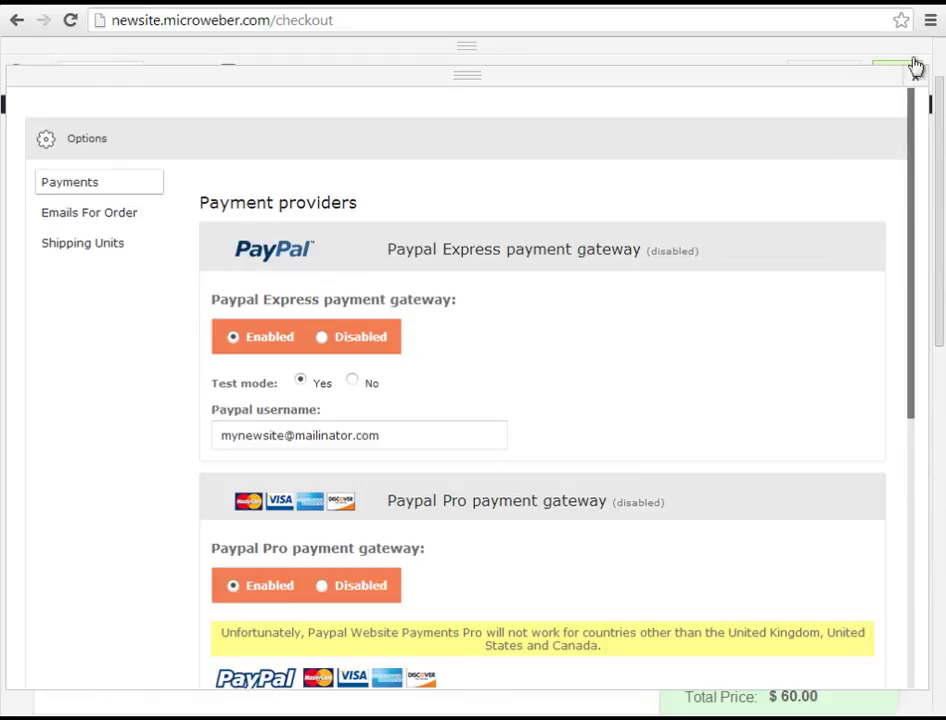
- Back on checkout, select PayPal as the payment method and complete the order
{"action": "left_click", "coordinate": [916, 78]}
{"action": "scroll", "coordinate": [642, 480], "scroll_direction": "down", "scroll_amount": 4}
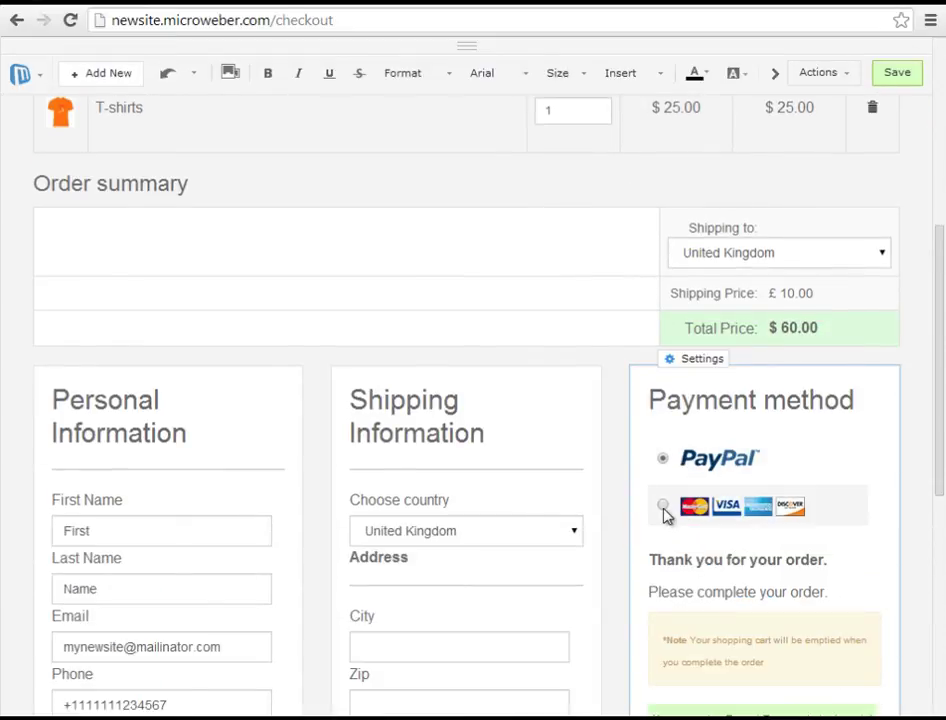
{"action": "left_click", "coordinate": [663, 506]}
{"action": "left_click", "coordinate": [663, 460]}
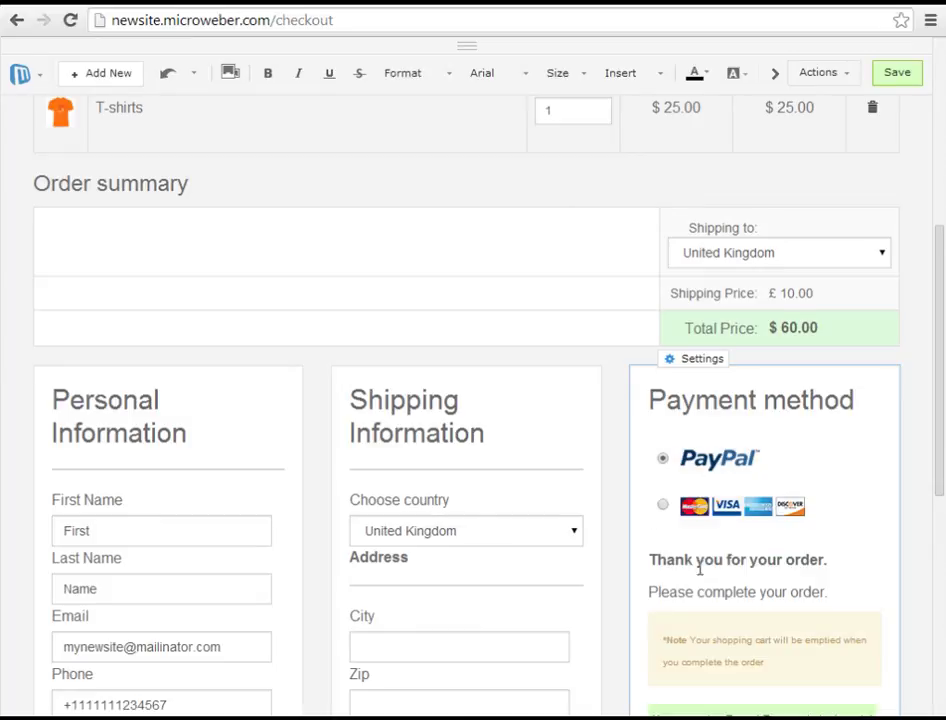
{"action": "scroll", "coordinate": [700, 570], "scroll_direction": "down", "scroll_amount": 5}
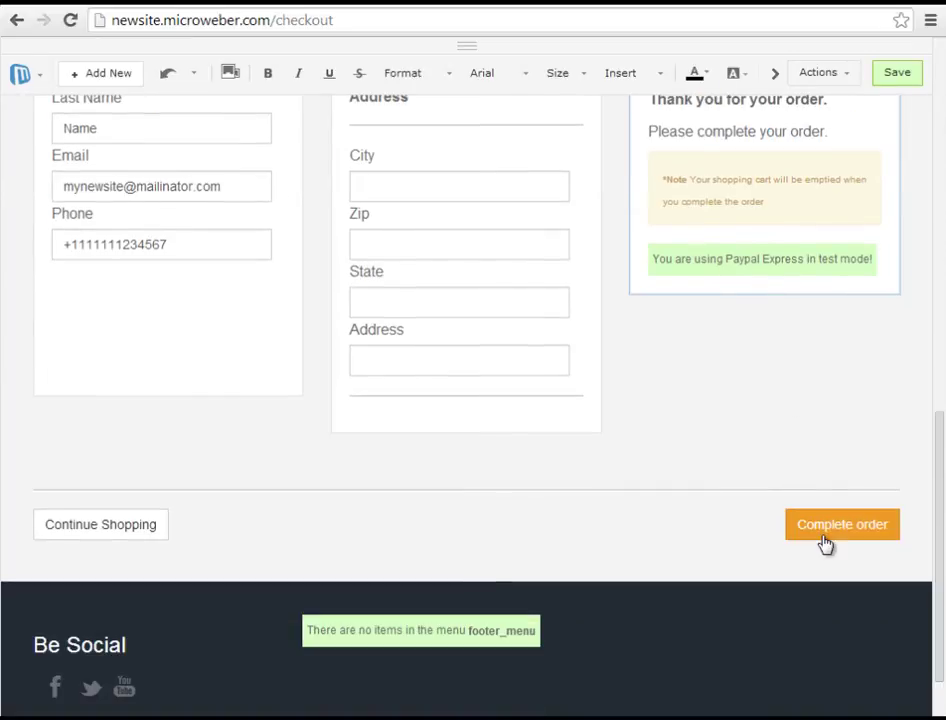
{"action": "left_click", "coordinate": [820, 526]}
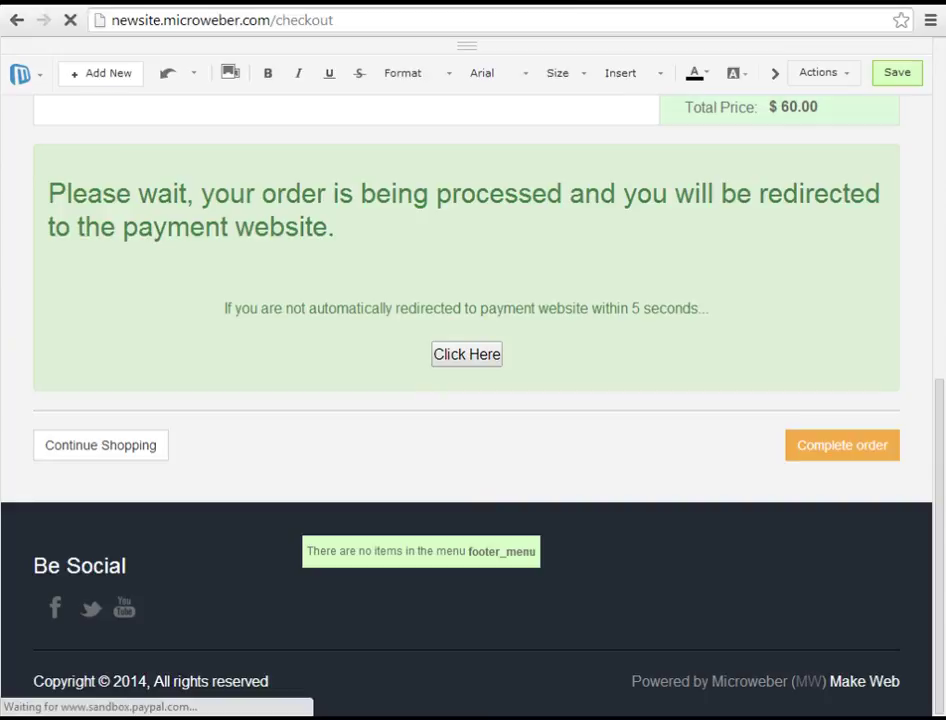